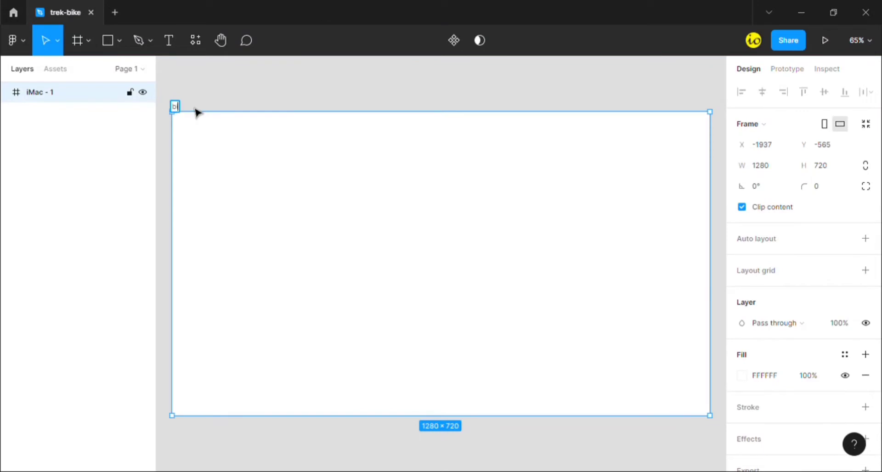
Name the frame "bike" and switch its fill to a linear gradient.
key(Return)
click(742, 375)
click(593, 133)
click(605, 148)
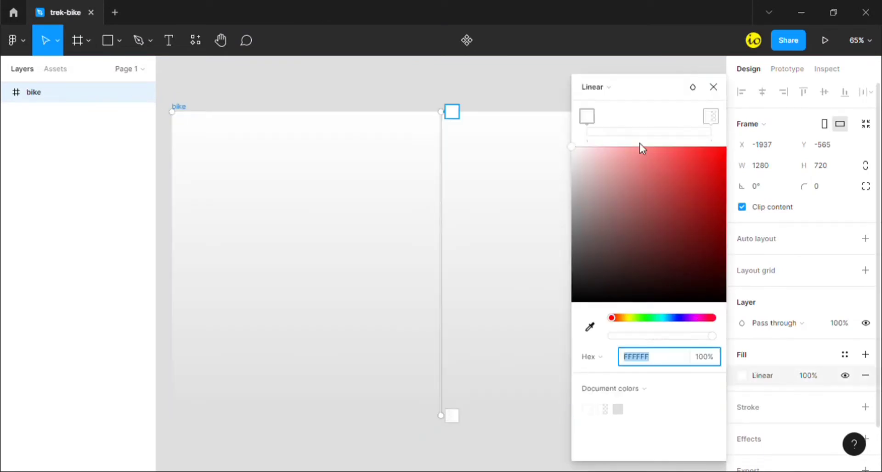
Run the gradient diagonally from the frame's upper-left corner to its lower-right corner.
drag(678, 88, 821, 166)
drag(457, 425, 715, 429)
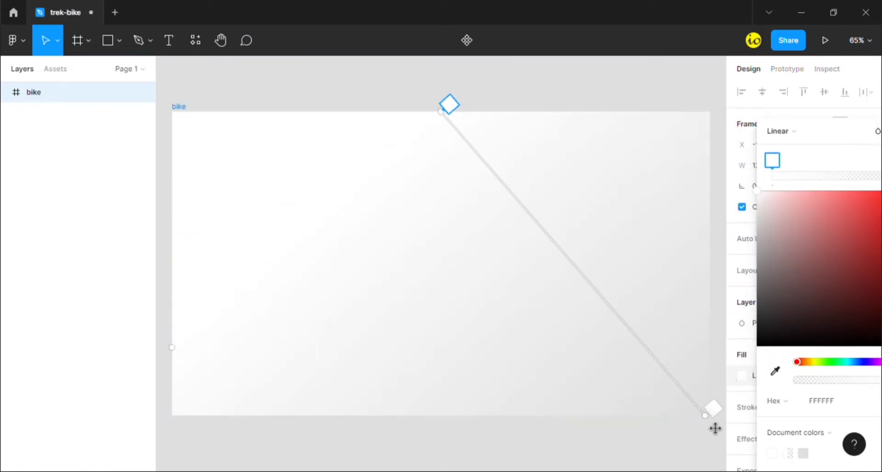
drag(453, 118, 185, 124)
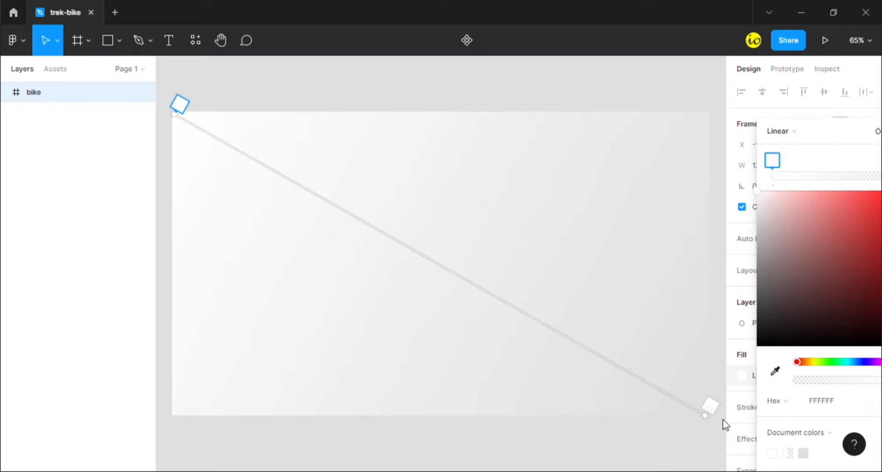
drag(722, 421, 725, 429)
Set the gradient's starting colour, at the frame's upper-left corner, to 282727.
drag(804, 133, 566, 128)
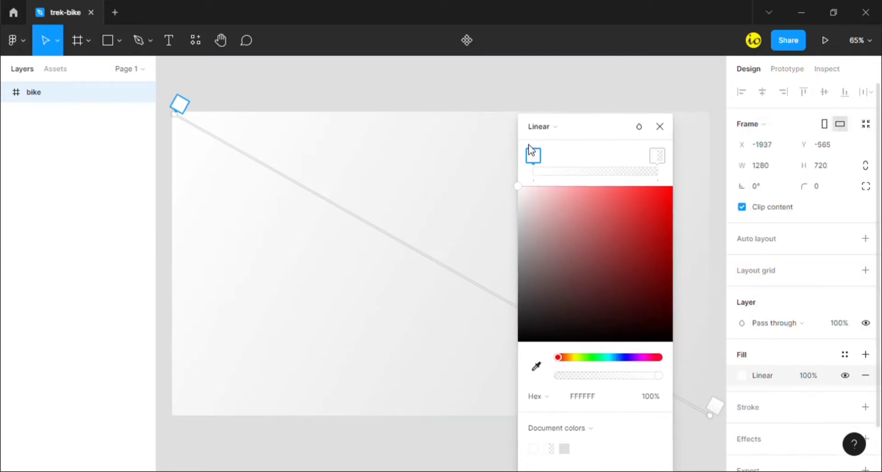
click(605, 394)
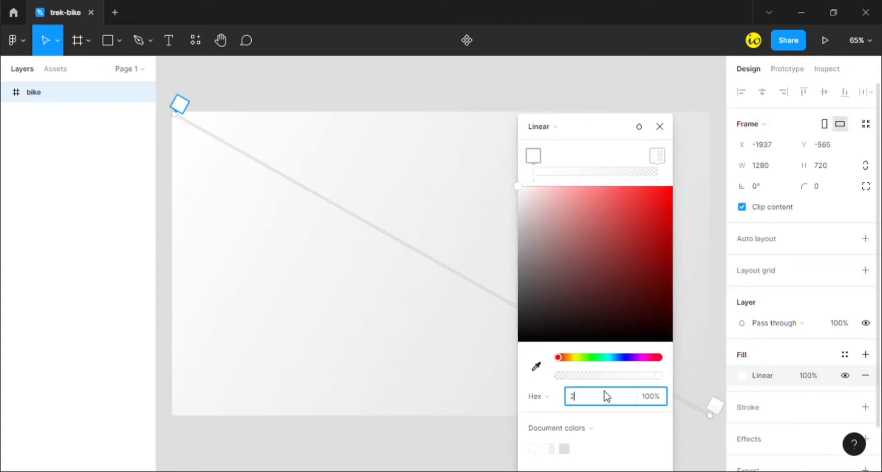
text(282727)
key(Return)
Set the gradient's end colour to 444343 and make that stop fully opaque.
click(658, 157)
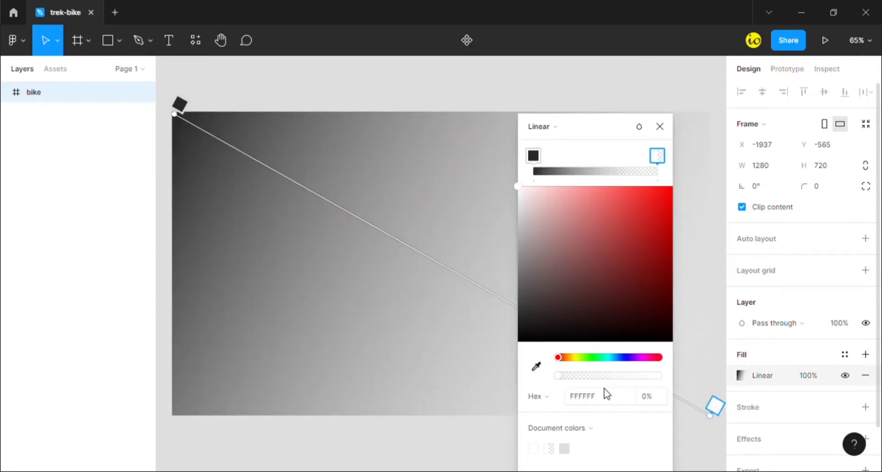
click(597, 396)
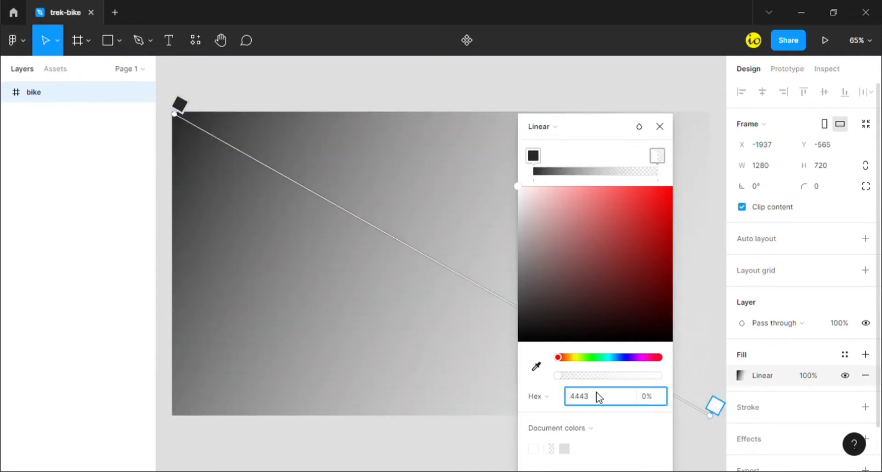
text(444343)
key(Return)
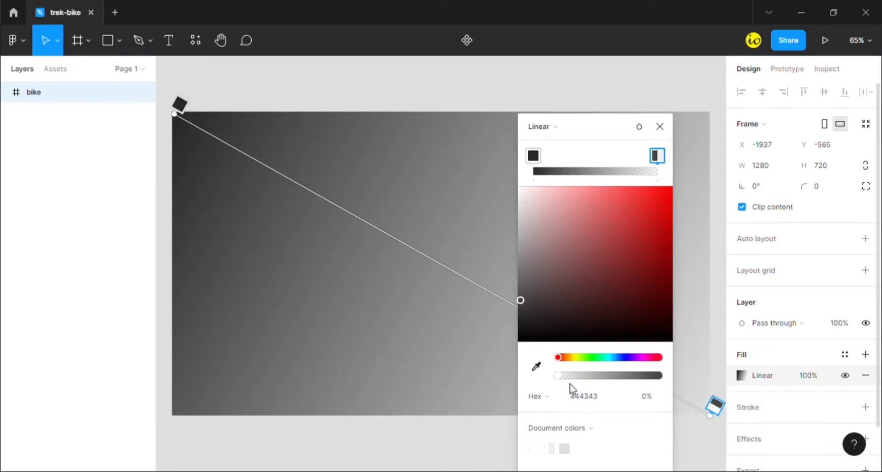
drag(558, 375, 679, 386)
click(690, 213)
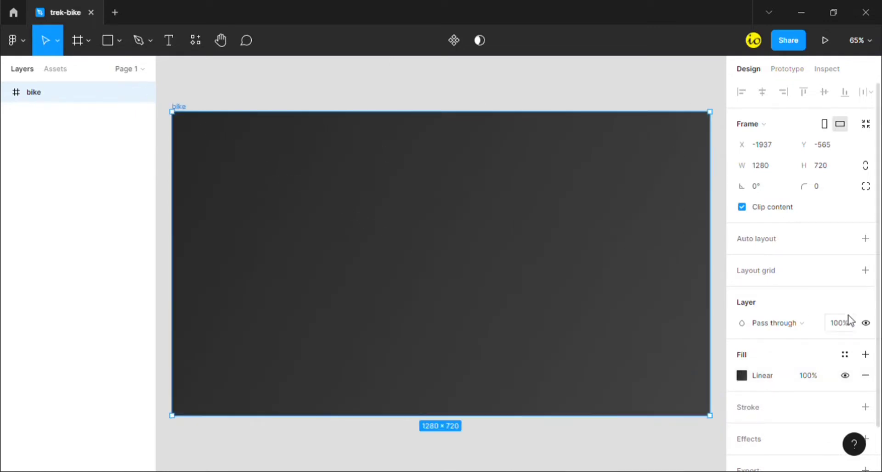
Add a layout grid of 12 columns to the bike frame.
click(866, 270)
click(742, 291)
click(605, 293)
click(606, 310)
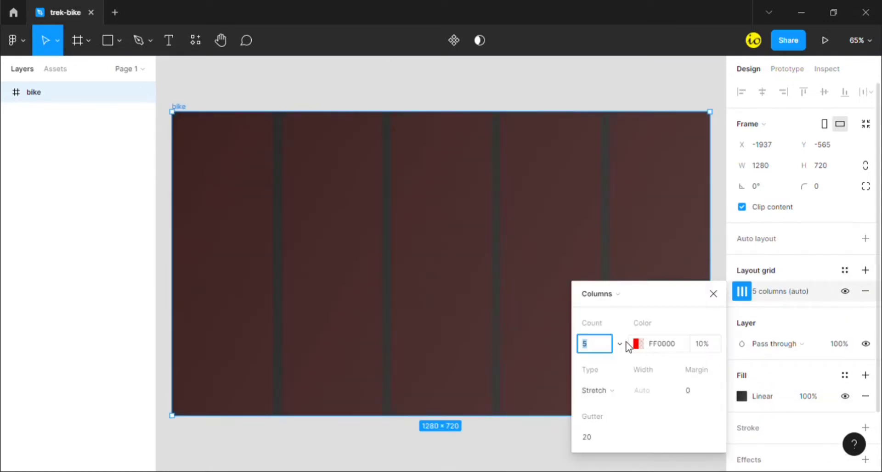
text(12)
Set the column grid's margin to 70 and its colour to FFFFFF.
click(702, 391)
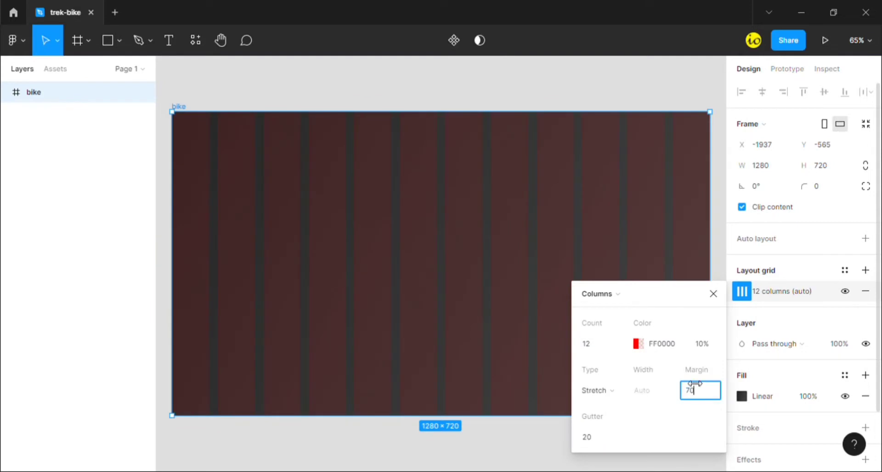
text(70)
key(Return)
click(666, 346)
text(ffffff)
key(Return)
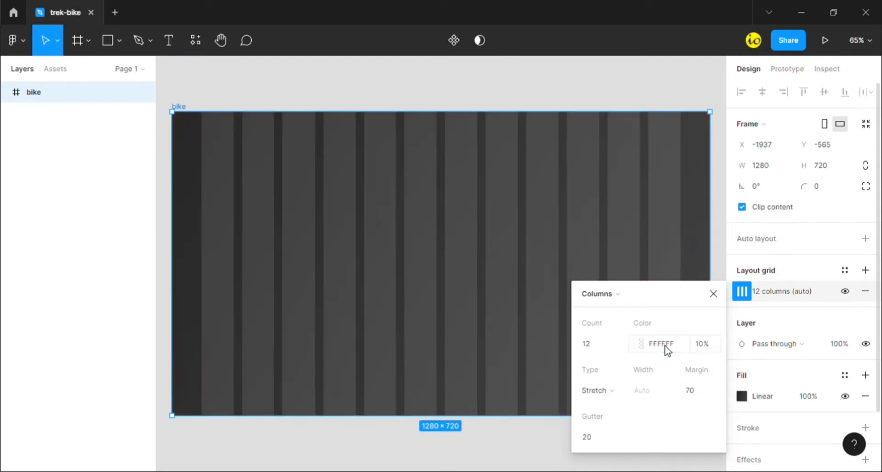
click(714, 294)
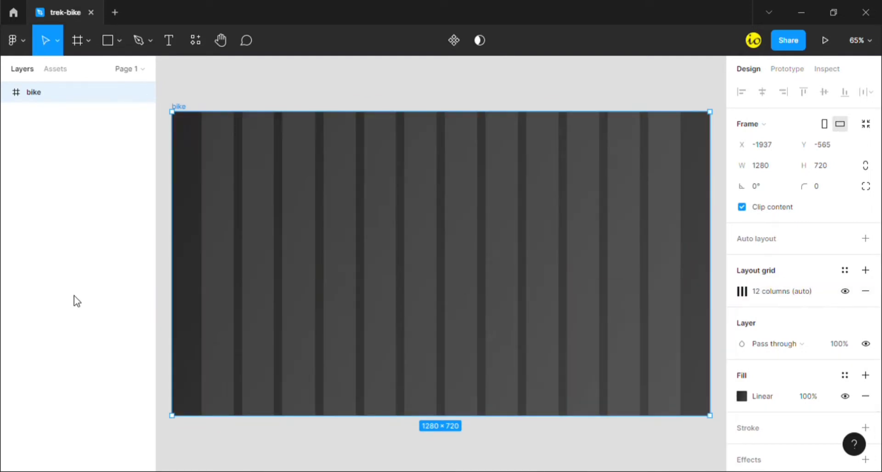
Draw a horizontal line 1280 wide across the upper part of the frame, at about Y 90.
click(119, 46)
click(115, 85)
mouse_move(173, 142)
mouse_down()
mouse_move(549, 178)
mouse_move(710, 177)
mouse_up()
drag(503, 146, 509, 153)
Set the line's stroke to FFFFFF at 50% opacity.
click(785, 407)
text(ffff)
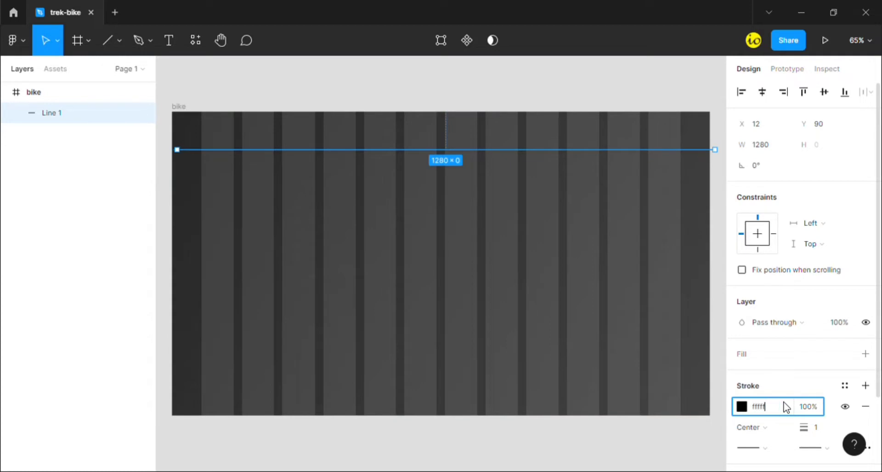
text(ff)
key(Return)
click(813, 407)
key(Return)
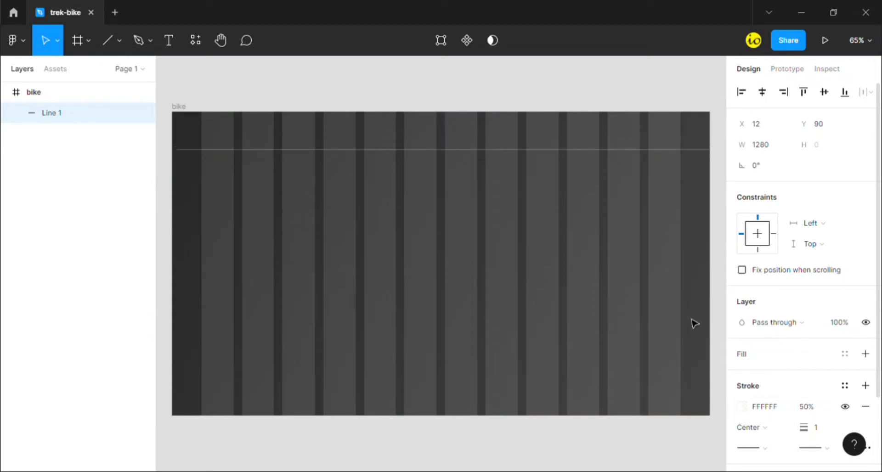
Nudge the header line left until it starts at the frame's left edge.
click(349, 272)
click(317, 158)
key(Left)
key(Left)
key(Left)
key(Left)
key(Left)
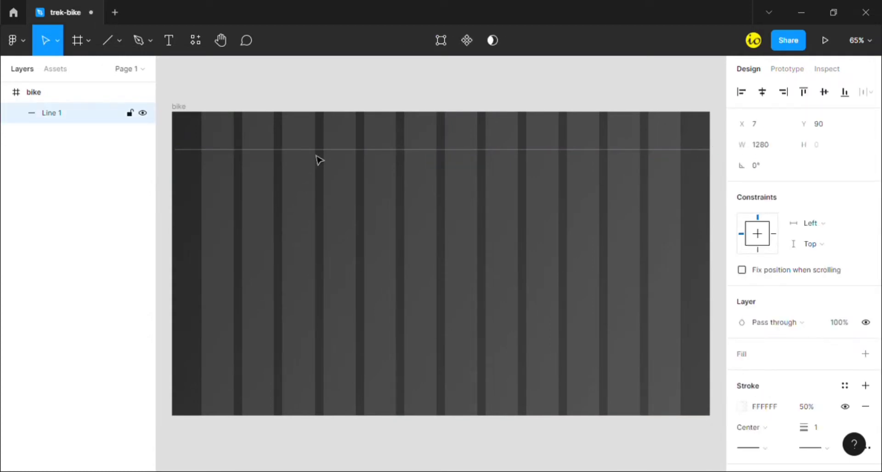
click(364, 224)
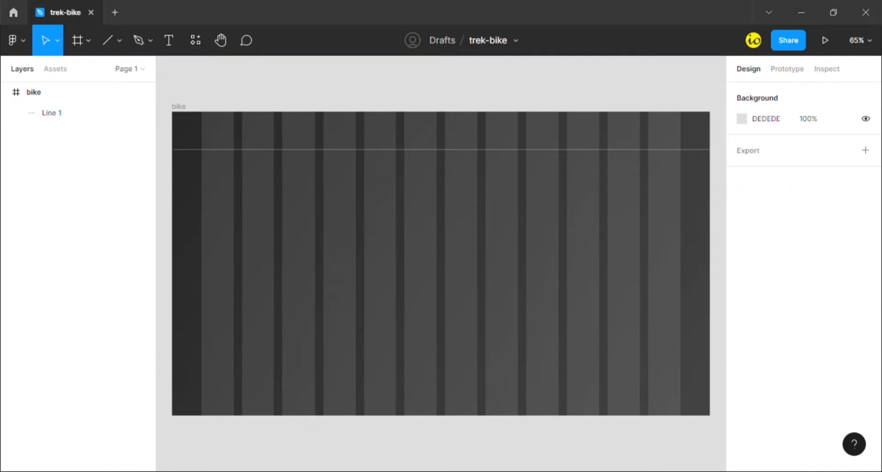
Paste the TREK logo image and fit it at a small size in the centre above the header line.
key(ctrl+v)
drag(634, 312, 352, 248)
drag(347, 248, 472, 138)
click(396, 264)
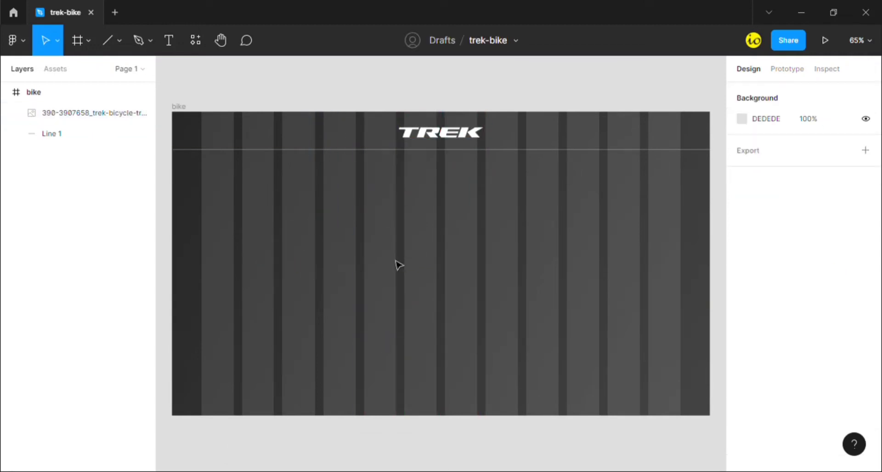
Add the text "About" at font size 16 on the frame's left side, below the header.
click(169, 41)
click(262, 327)
scroll(262, 327, up, 5)
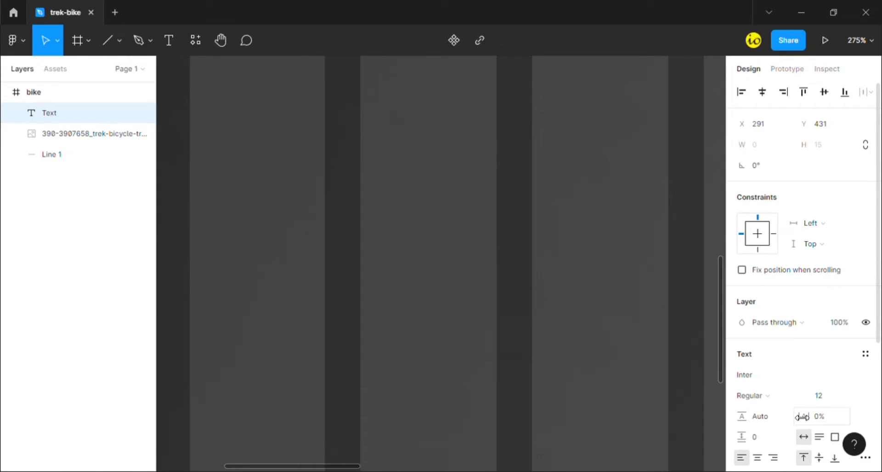
click(827, 395)
text(1)
key(Return)
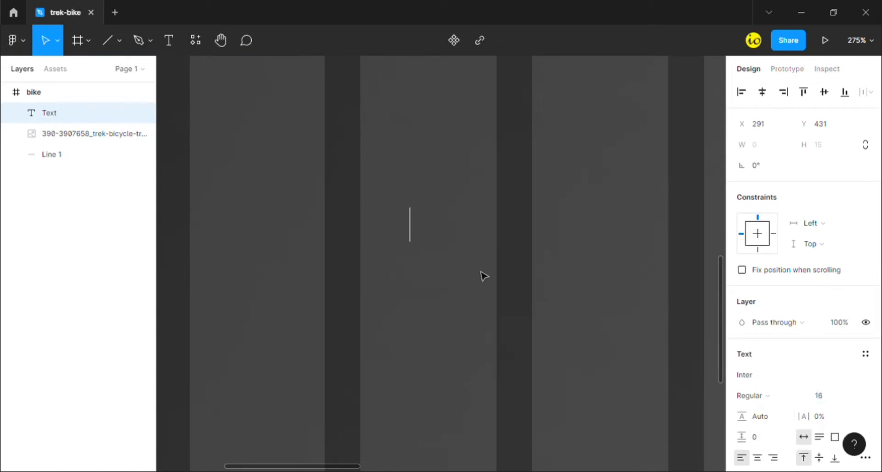
text(About)
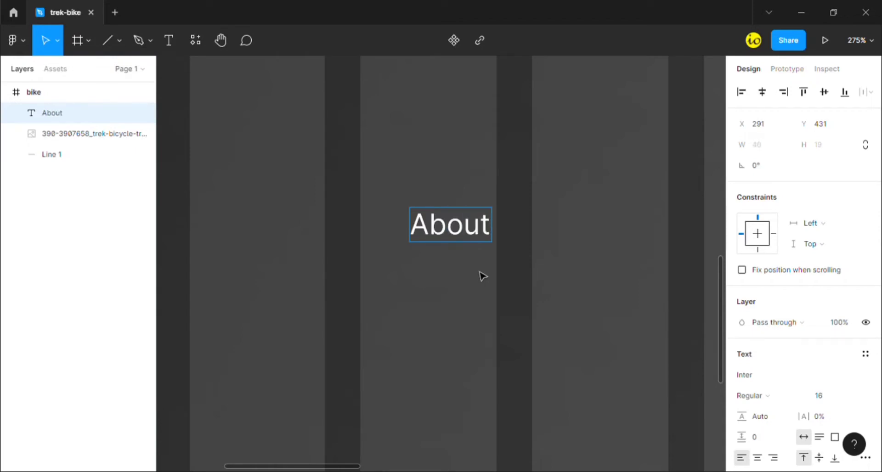
key(Escape)
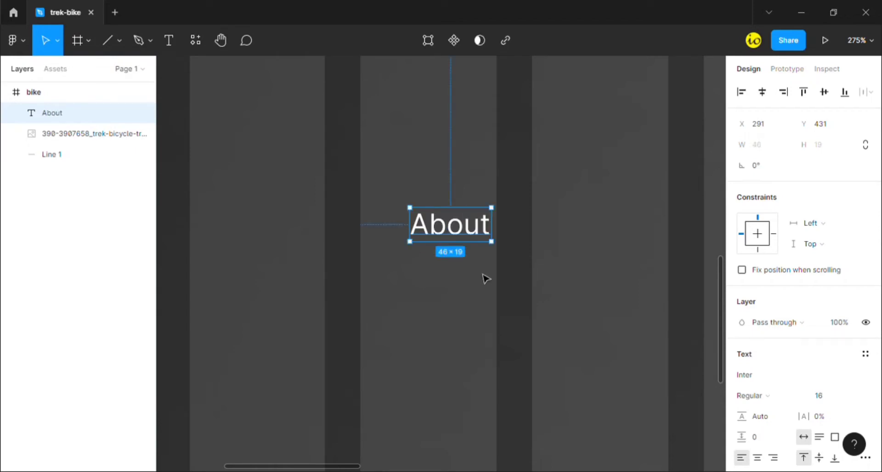
Duplicate the "About" text to its right and change the copy to "Bike".
key(ctrl+d)
drag(498, 232, 573, 225)
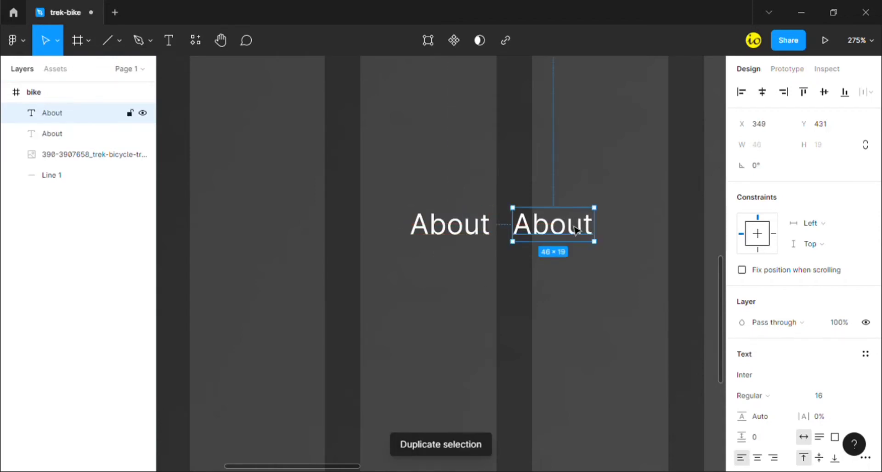
double_click(573, 226)
text(Bike)
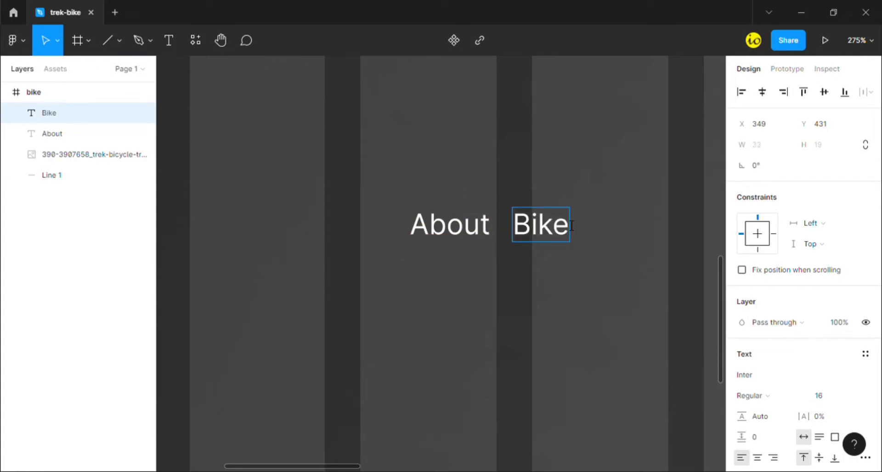
key(Escape)
Duplicate the "Bike" text to its right and change the copy to "Inspiration".
key(ctrl+d)
drag(566, 237, 643, 238)
double_click(638, 236)
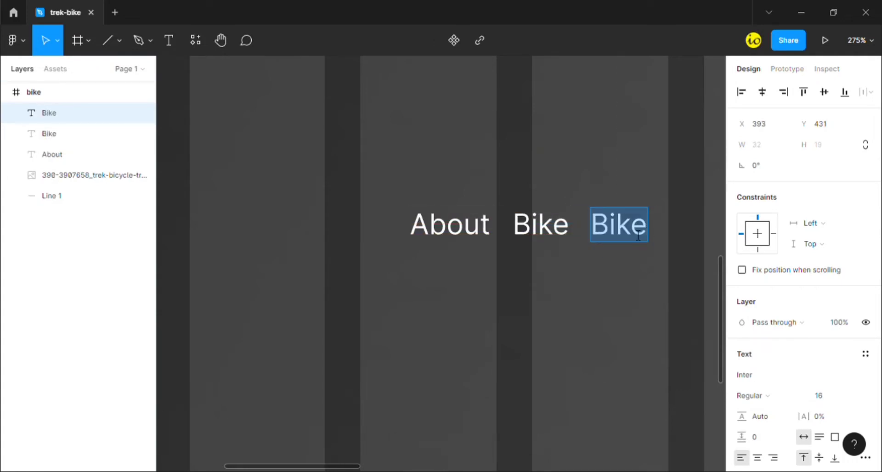
text(In)
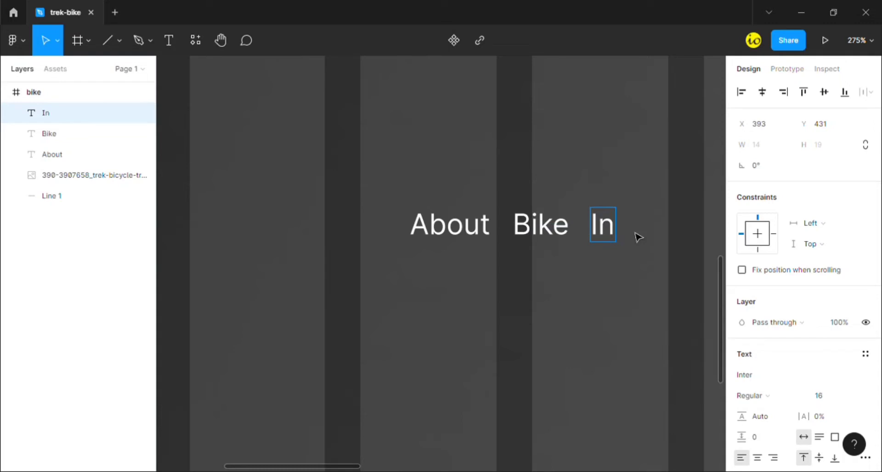
text(sp)
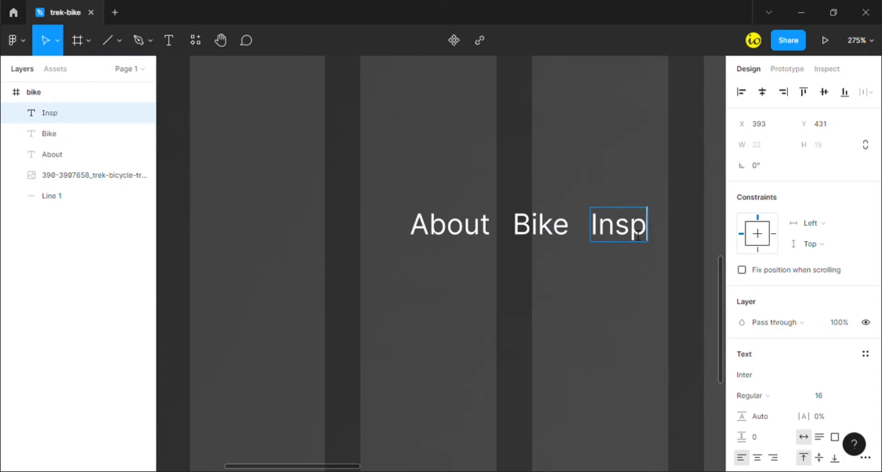
text(iratio)
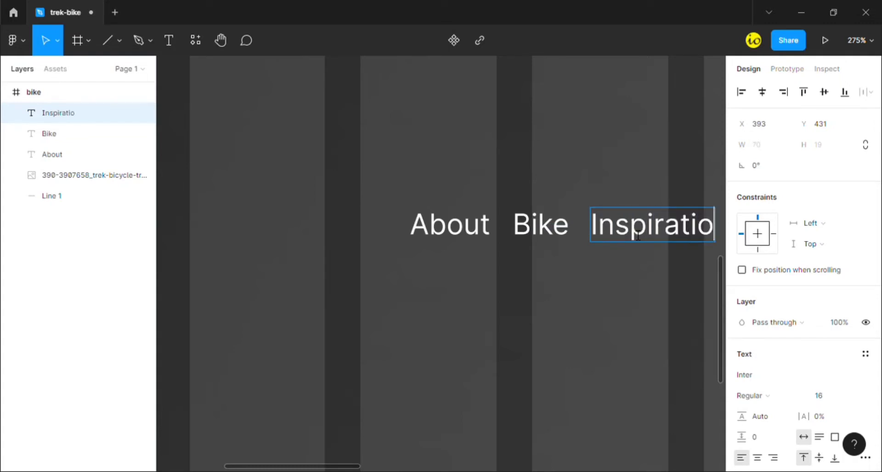
key(Escape)
Set the horizontal spacing between the About, Bike and Inspiration texts to 70.
scroll(651, 334, down, 3)
click(492, 338)
drag(482, 317, 708, 244)
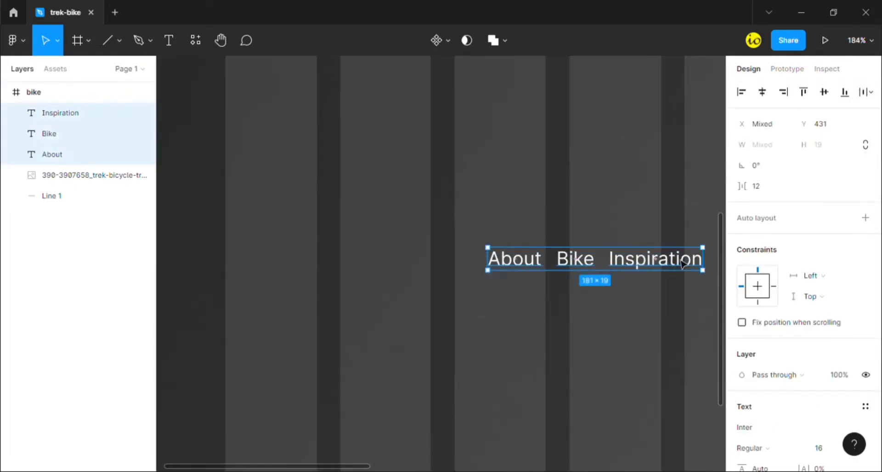
scroll(502, 235, right, 4)
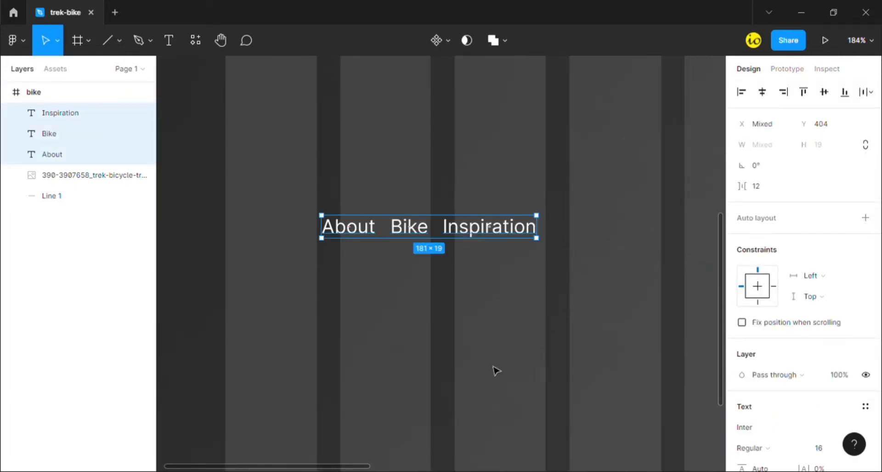
click(771, 192)
text(70)
key(Return)
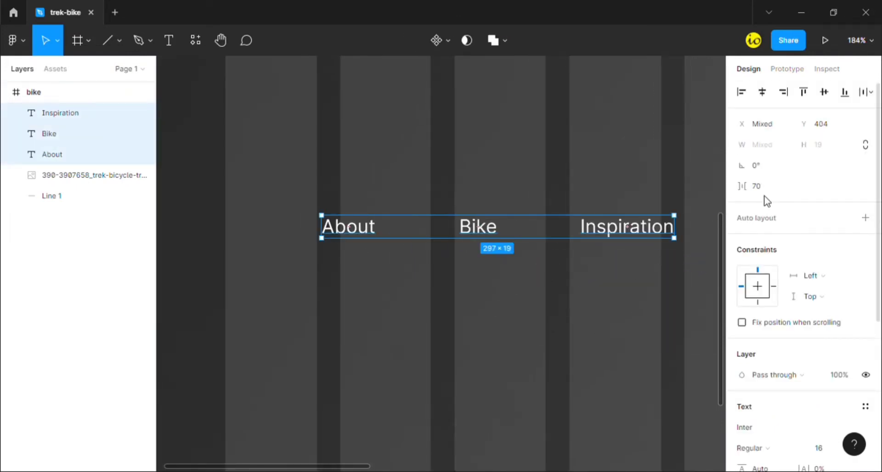
Move the three menu texts into the header, starting at the first grid column and left of the logo.
scroll(574, 356, down, 5)
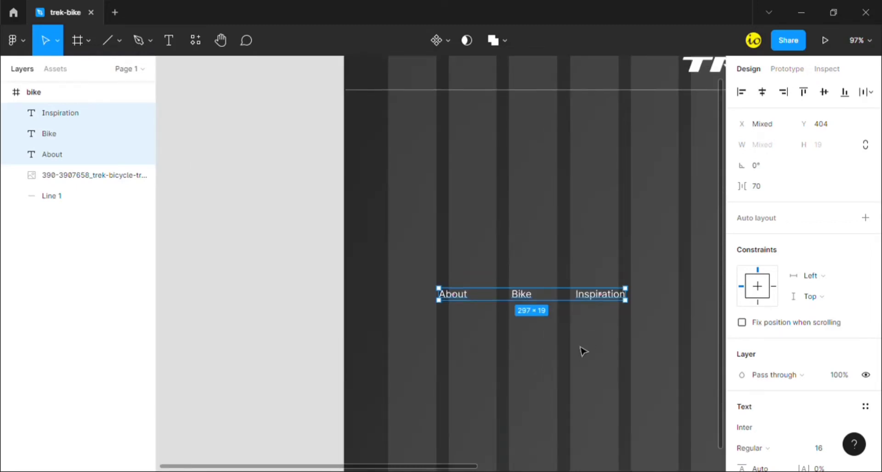
scroll(578, 354, up, 4)
drag(575, 354, 516, 228)
click(512, 315)
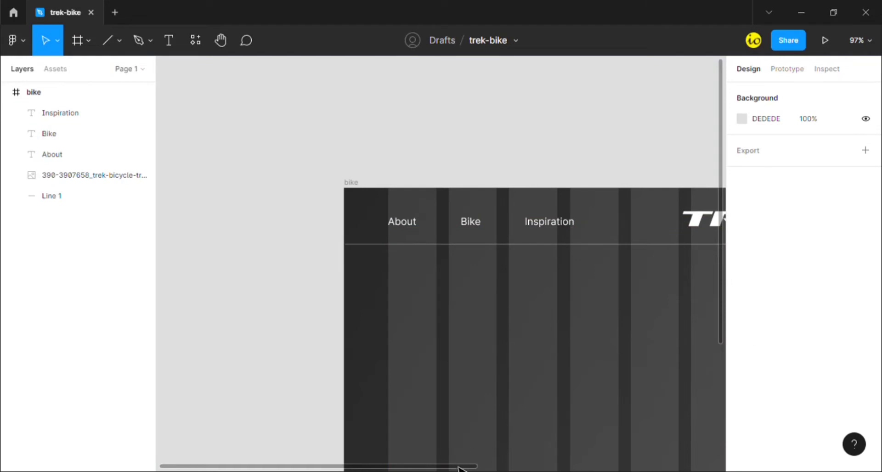
Duplicate the three menu texts and place the copies in the header to the right of the TREK logo.
scroll(579, 358, right, 4)
scroll(570, 413, down, 3)
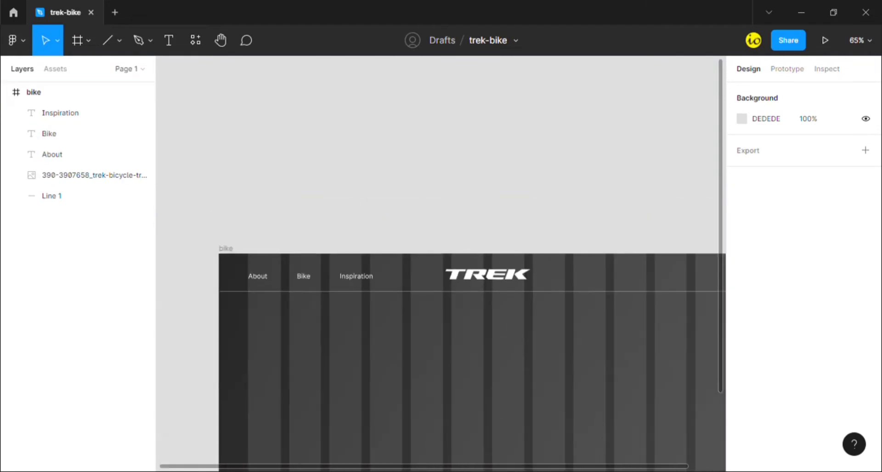
scroll(484, 369, right, 1)
drag(223, 288, 675, 283)
key(ctrl+d)
key(Escape)
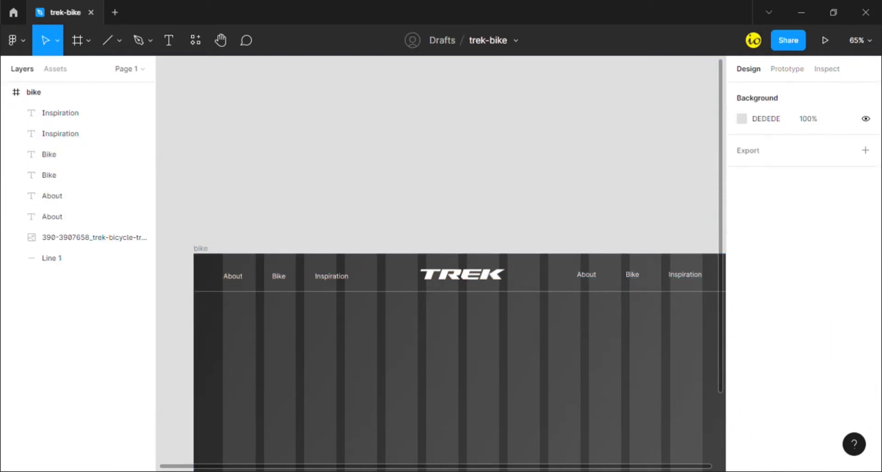
Change the copied "About" text to the right of the TREK logo to "Basket".
scroll(704, 459, right, 3)
scroll(553, 327, up, 5)
scroll(288, 259, up, 2)
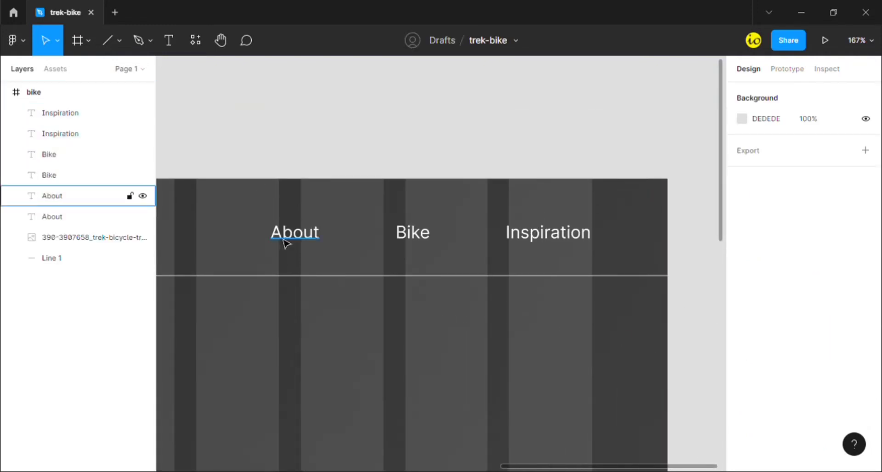
click(289, 241)
double_click(306, 242)
text(Basket)
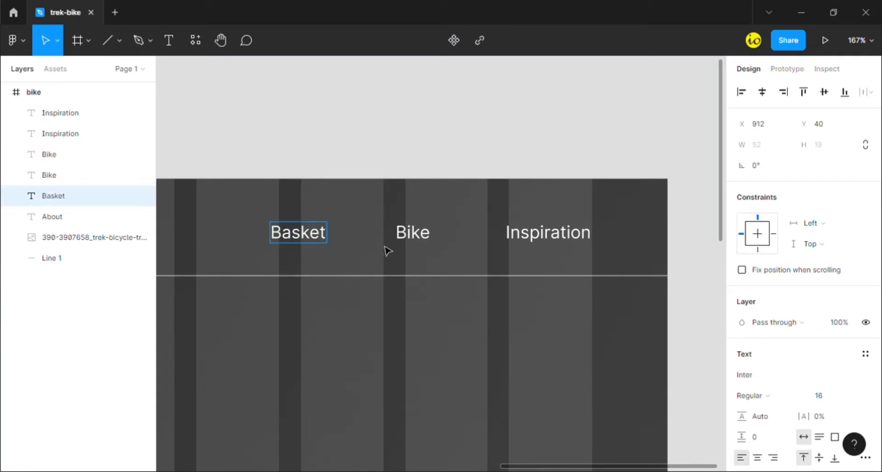
Change the copied "Bike" text to "Search" and the copied "Inspiration" text to "Sign in".
double_click(410, 235)
text(S)
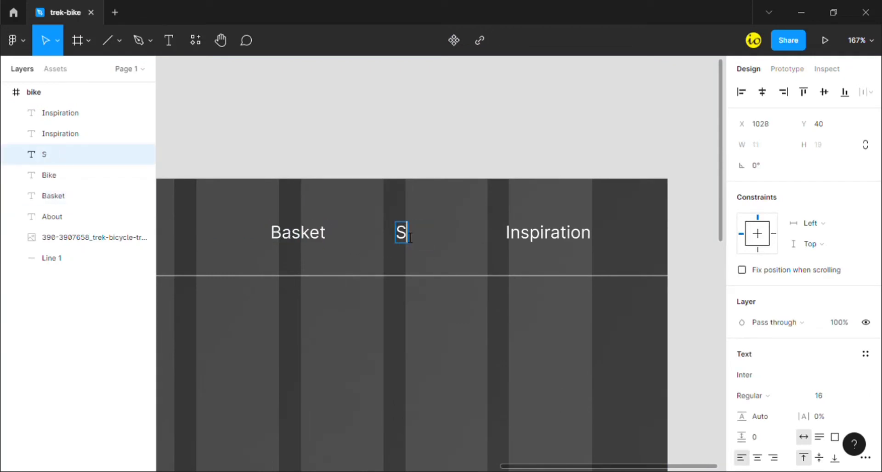
text(earch)
click(544, 237)
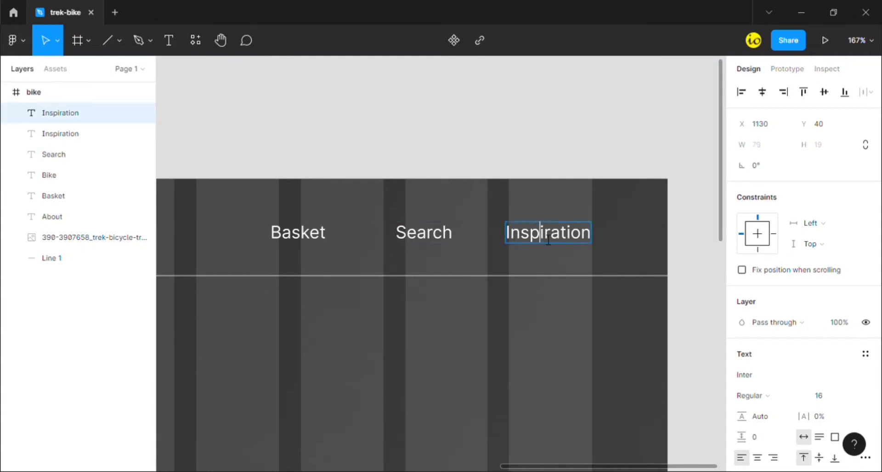
double_click(546, 238)
text(Sign in)
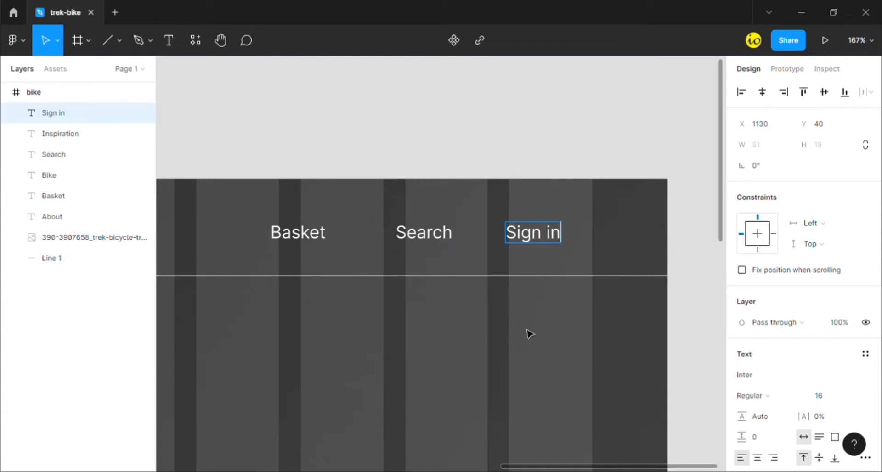
Set the horizontal spacing between the Basket, Search and Sign in texts to 70.
drag(272, 264, 473, 225)
click(758, 187)
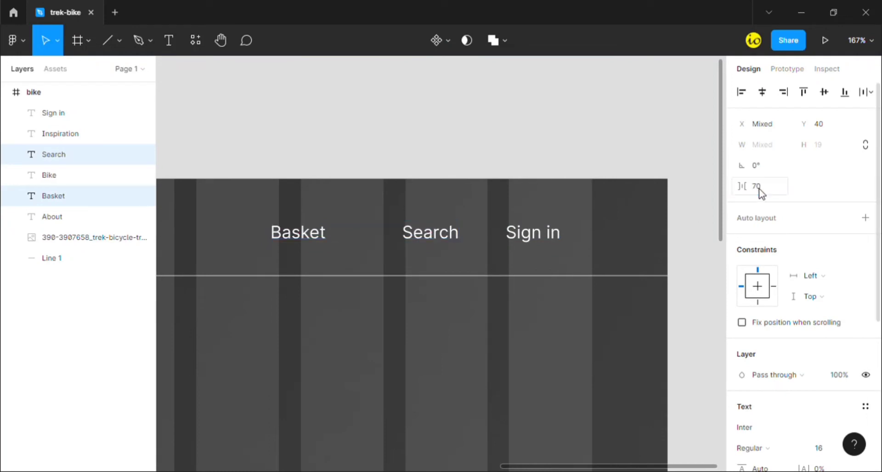
drag(391, 261, 613, 215)
click(774, 195)
text(70)
key(Return)
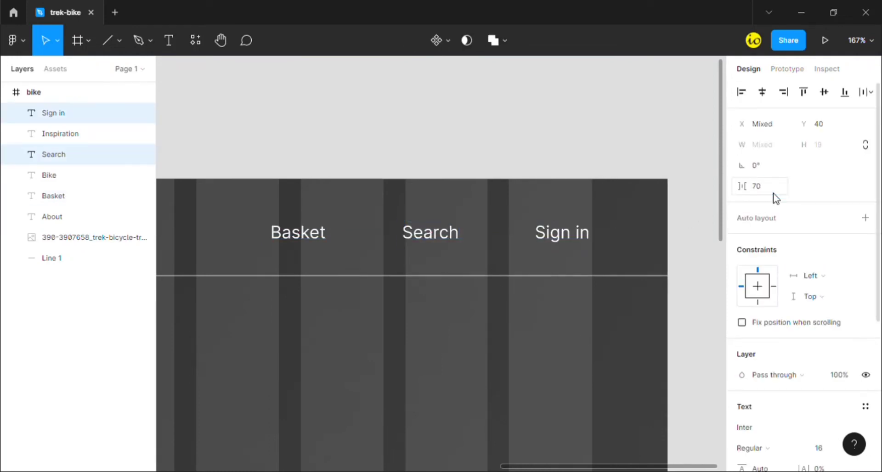
Move the Basket, Search and Sign in texts slightly right so they end at the last grid column's edge.
drag(268, 253, 432, 222)
drag(540, 221, 614, 232)
scroll(613, 232, down, 5)
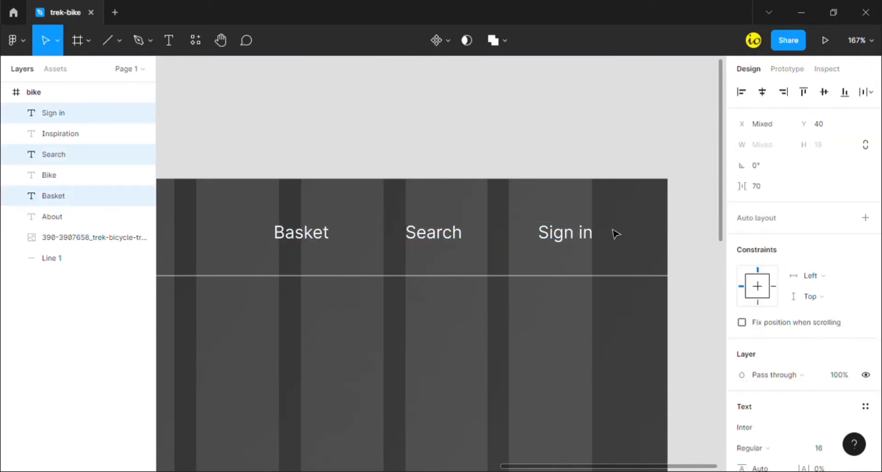
scroll(471, 465, left, 1)
key(Escape)
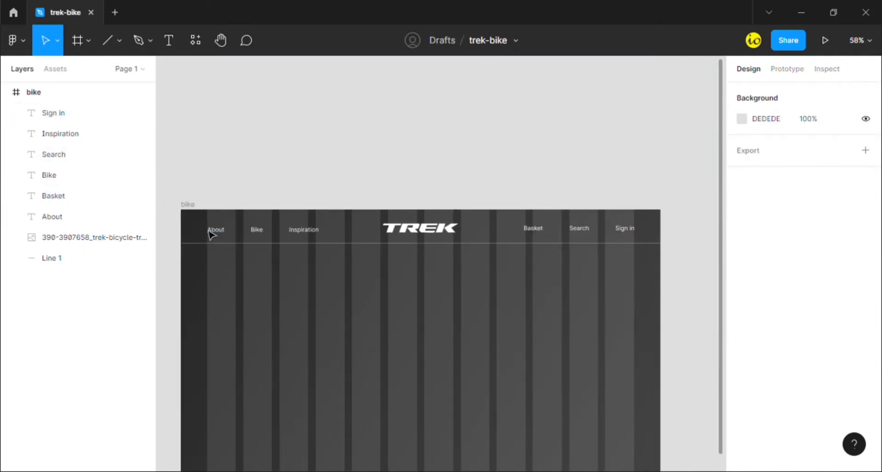
Level the About, Bike and Inspiration texts vertically with the TREK logo and the other header texts.
drag(214, 242, 641, 218)
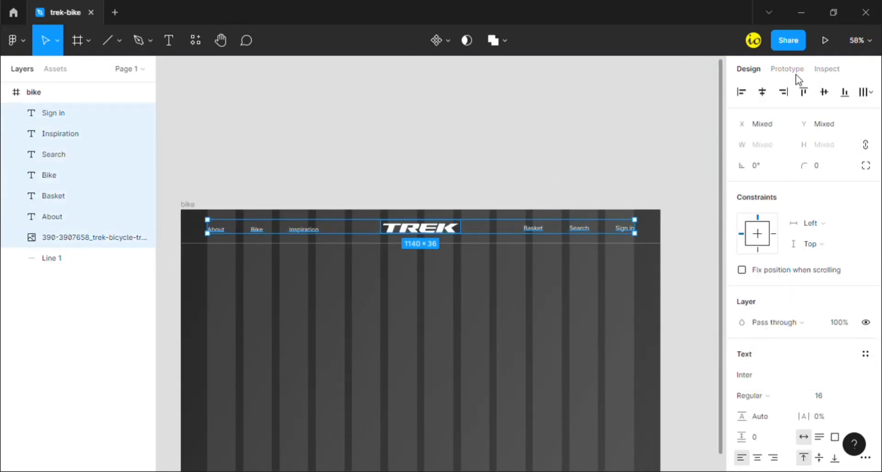
click(712, 216)
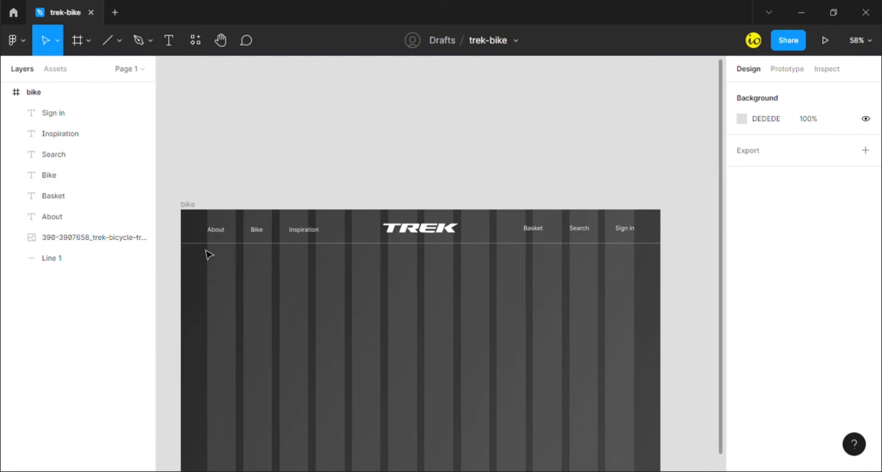
scroll(207, 248, up, 1)
drag(196, 231, 312, 230)
key(Escape)
scroll(389, 314, down, 1)
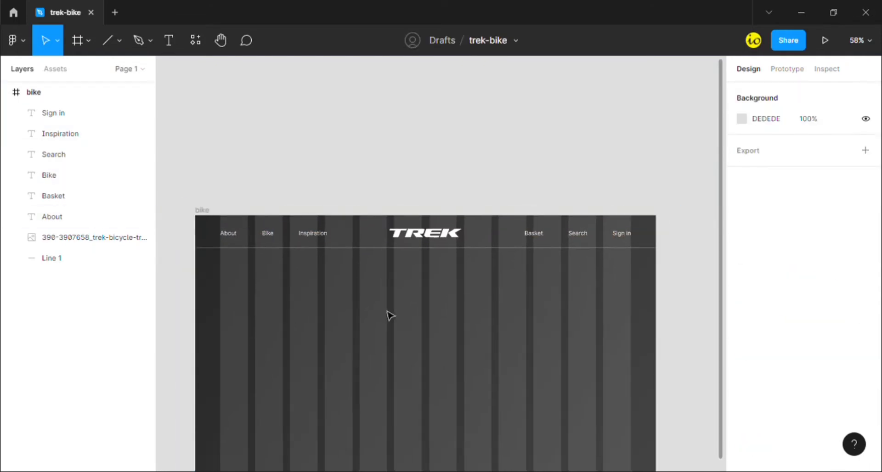
Move the horizontal header divider line up slightly, to about Y 84.
scroll(240, 262, up, 5)
click(493, 212)
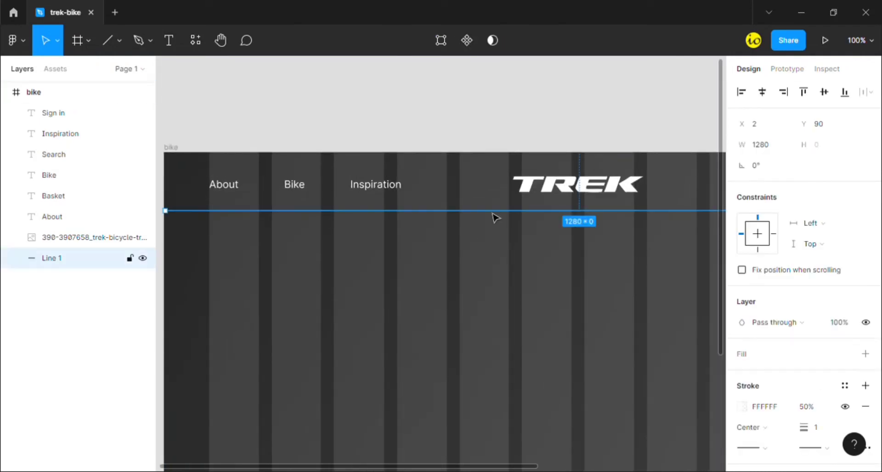
key(Escape)
Draw a line about 76 wide on the header divider beneath "Bike" and colour its stroke F26C0B.
click(109, 40)
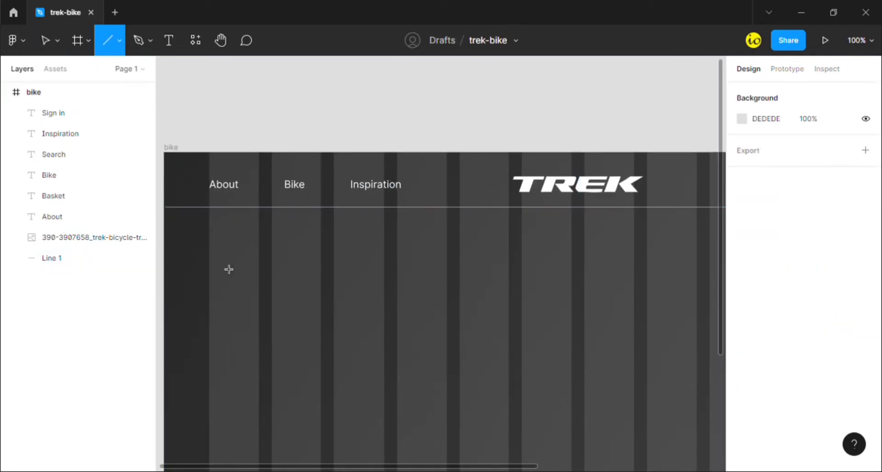
drag(271, 207, 321, 207)
click(771, 410)
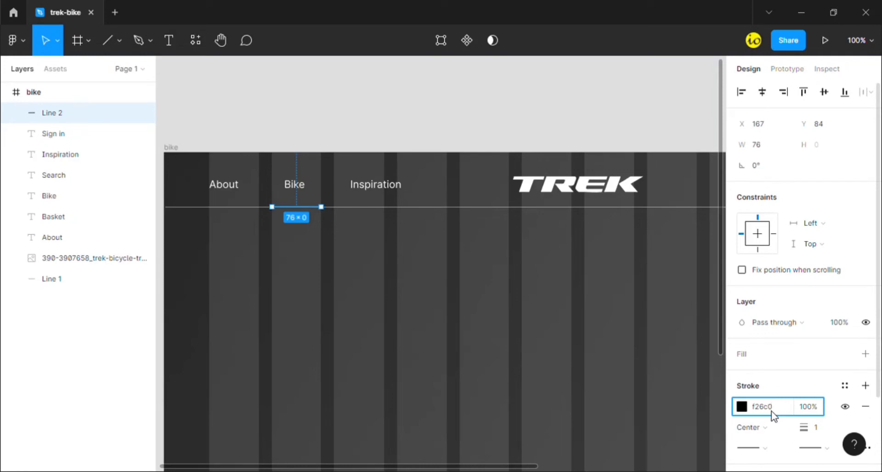
text(f26c0b)
key(Return)
Set the orange line's stroke thickness to 4 and give it rounded ends.
click(810, 427)
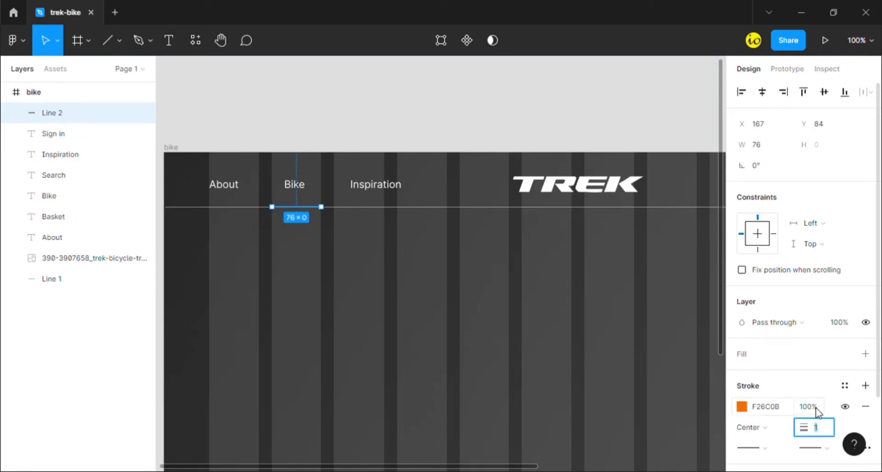
text(4)
key(Return)
click(766, 448)
click(768, 451)
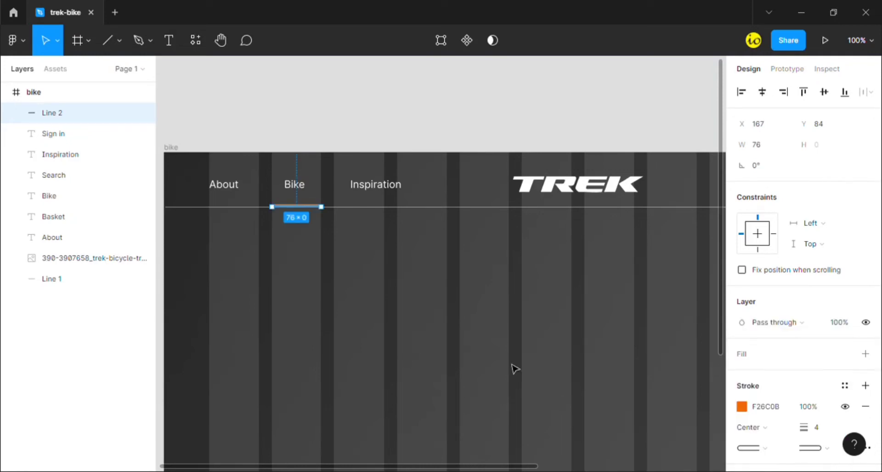
Move the orange line beneath "Bike" down to Y 86 so it sits on the header divider.
click(512, 368)
click(296, 206)
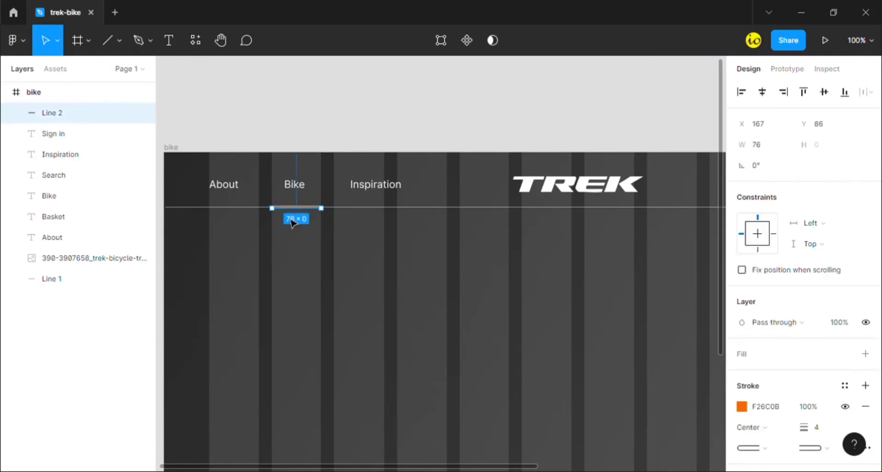
key(Escape)
scroll(310, 288, down, 3)
scroll(423, 329, up, 1)
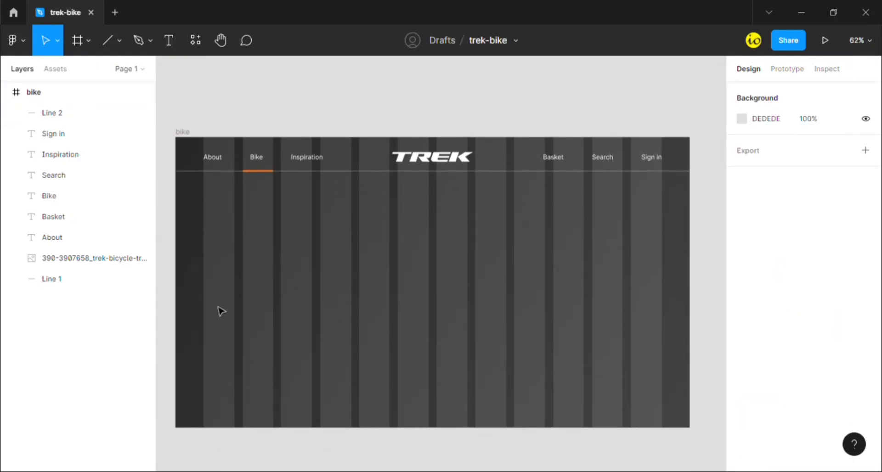
Add the text "2022" to the page in the Bruno Ace font at size 40.
click(171, 43)
click(298, 300)
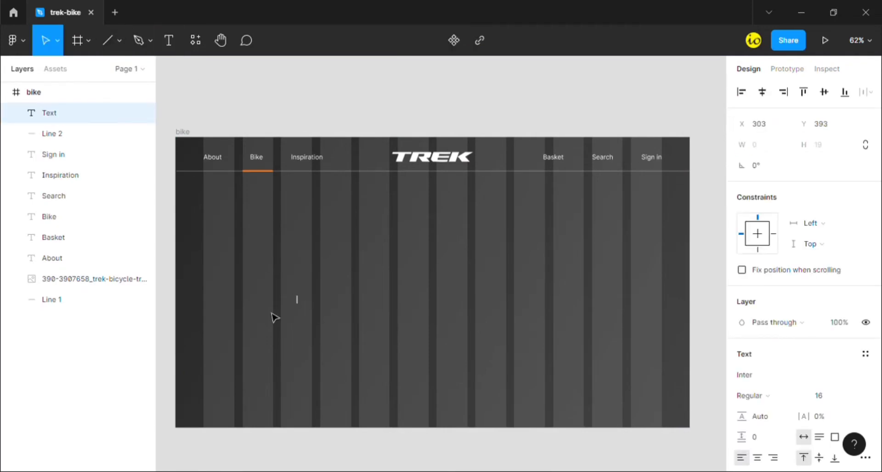
text(200)
click(759, 377)
text(B)
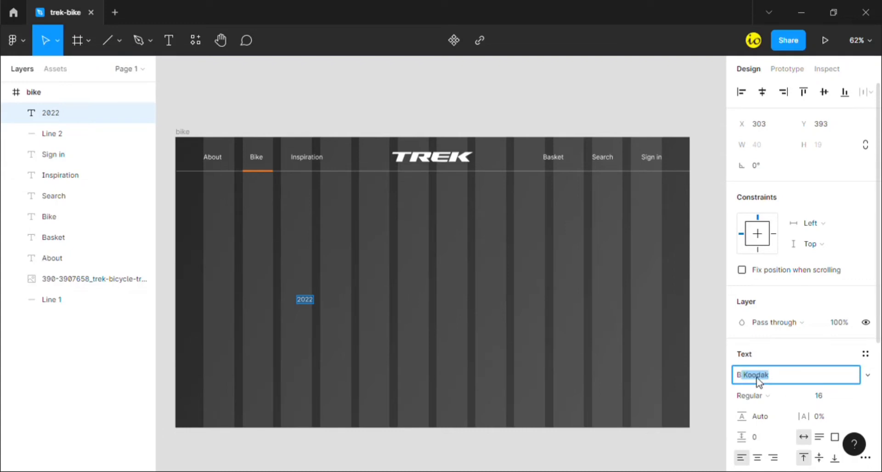
text(run)
key(Return)
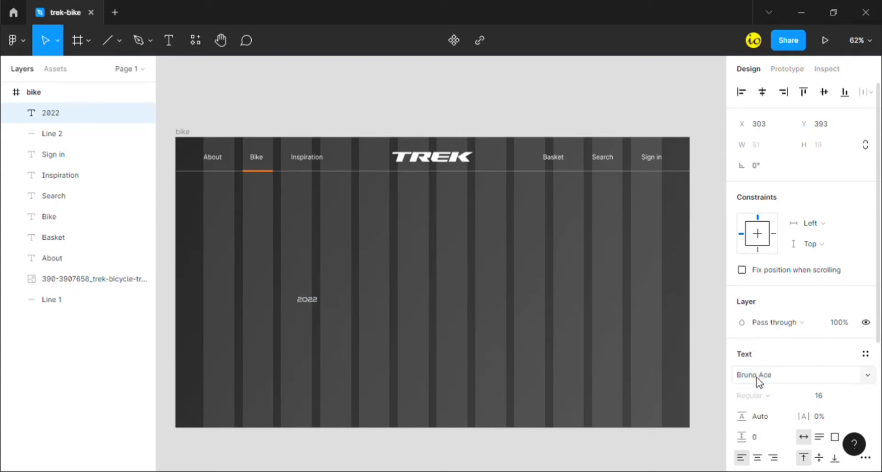
click(823, 400)
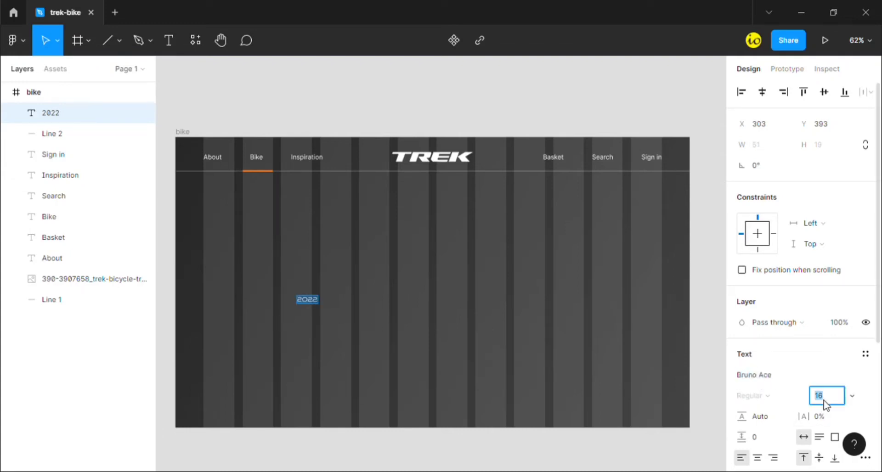
text(40)
key(Return)
Rotate the 2022 text by 90° and move it to the start of the first grid column.
click(755, 165)
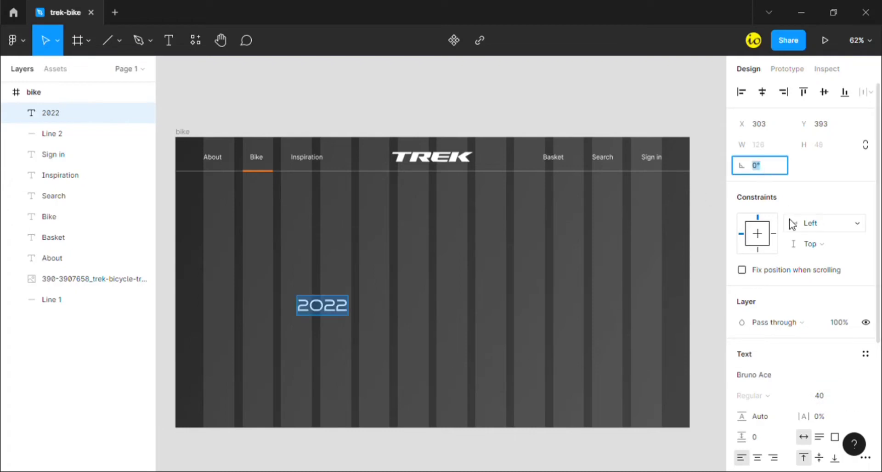
text(90)
key(Return)
drag(331, 319, 213, 316)
key(Escape)
key(Escape)
Draw a vertical line about 167 long above the 2022 text and colour its stroke FFFFFF.
click(107, 45)
drag(207, 208, 207, 333)
key(Escape)
click(212, 252)
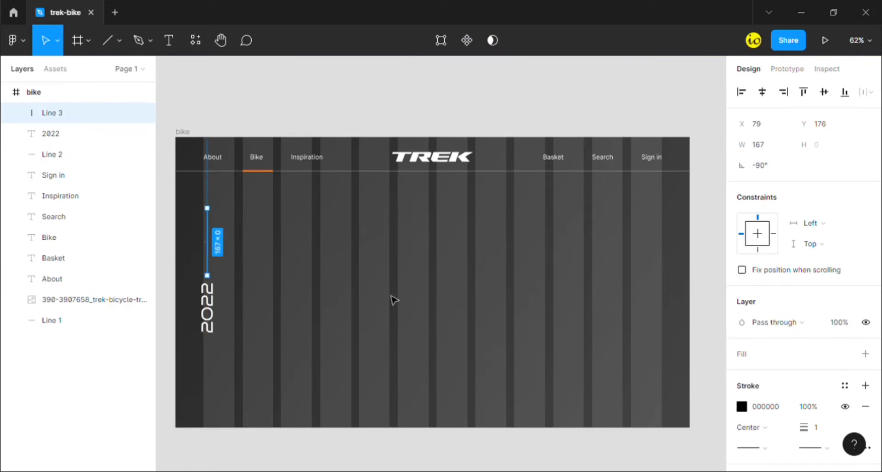
click(775, 407)
text(ffffff)
key(Return)
click(375, 363)
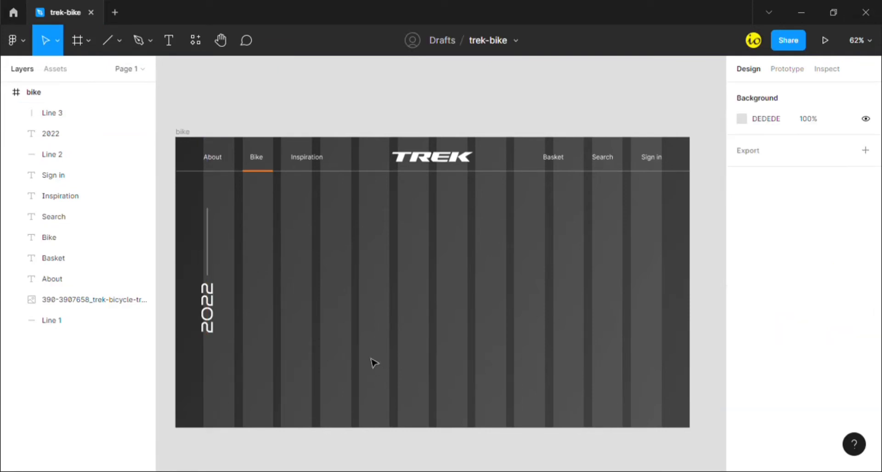
Shorten the vertical line above 2022 to about 138 and place it at X 82, Y 205.
scroll(195, 299, up, 5)
scroll(244, 275, up, 1)
click(243, 275)
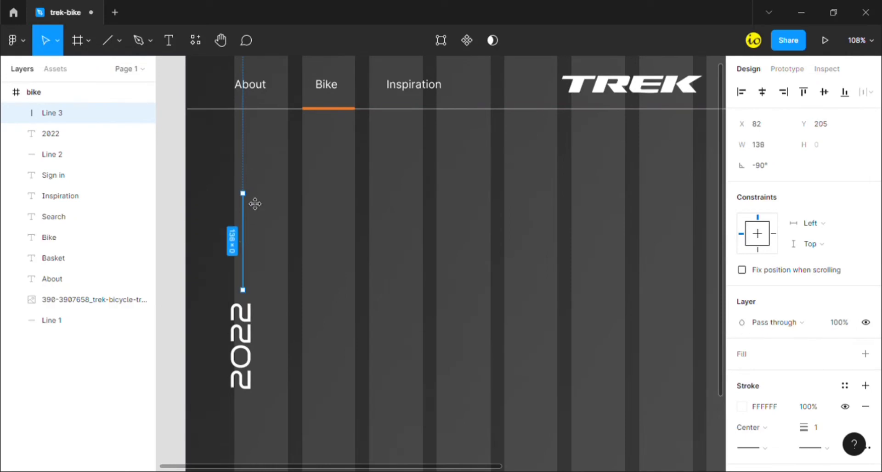
key(Escape)
key(shift+1)
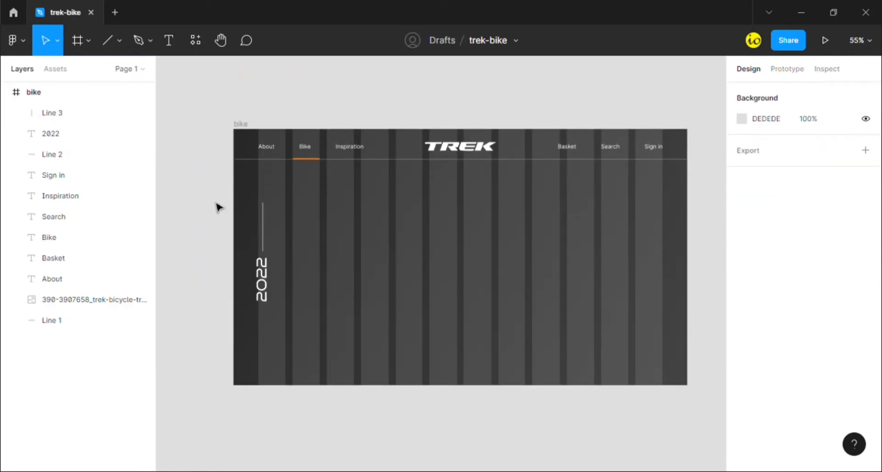
Add the title text "SESSION 8" beneath the header and set its font size to 80.
click(169, 40)
click(320, 205)
text(SE)
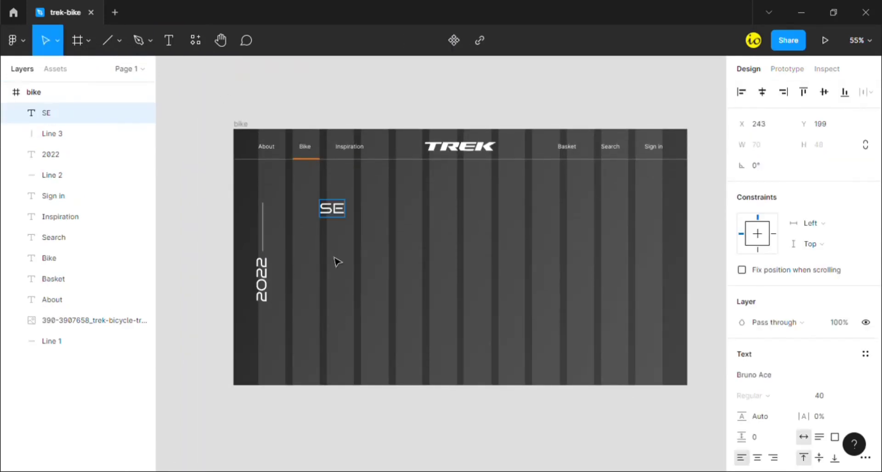
text(SSION 8)
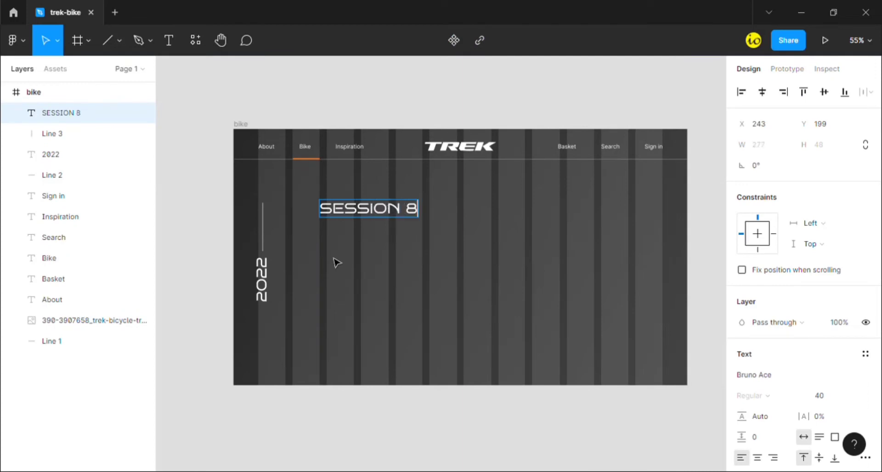
key(ctrl+a)
click(834, 395)
text(80)
key(Return)
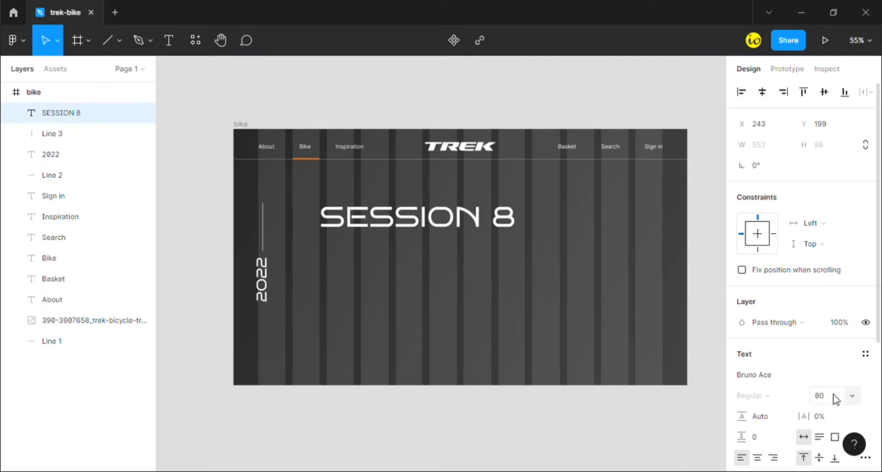
Move the SESSION 8 title left so it starts at the second grid column.
key(Escape)
drag(459, 222, 432, 222)
click(420, 289)
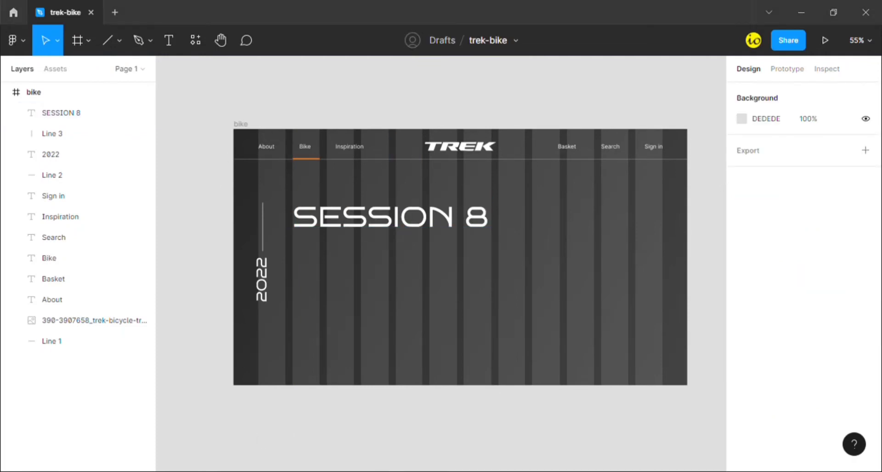
Paste the bike image, enlarge it to about 805 × 453 and place it at about X 263, Y 168.
click(390, 339)
key(ctrl+v)
drag(570, 337, 621, 372)
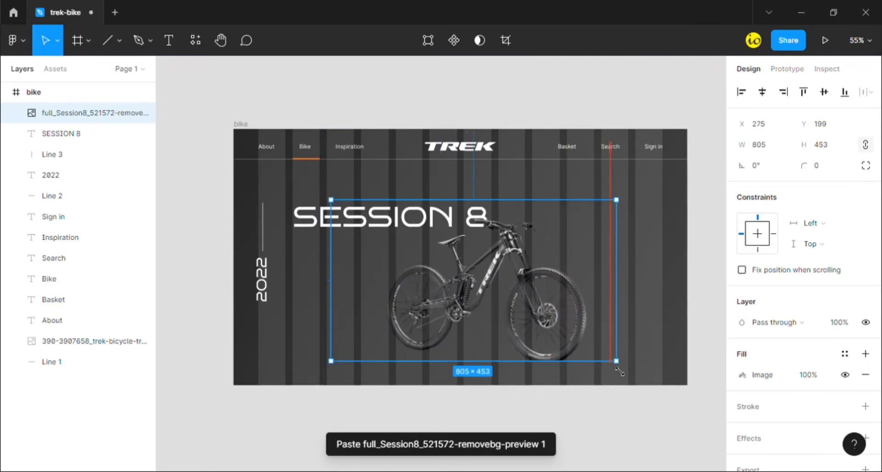
drag(551, 324, 547, 312)
Change the scaling mode of the bike image's fill.
click(743, 376)
click(597, 190)
click(602, 206)
click(714, 161)
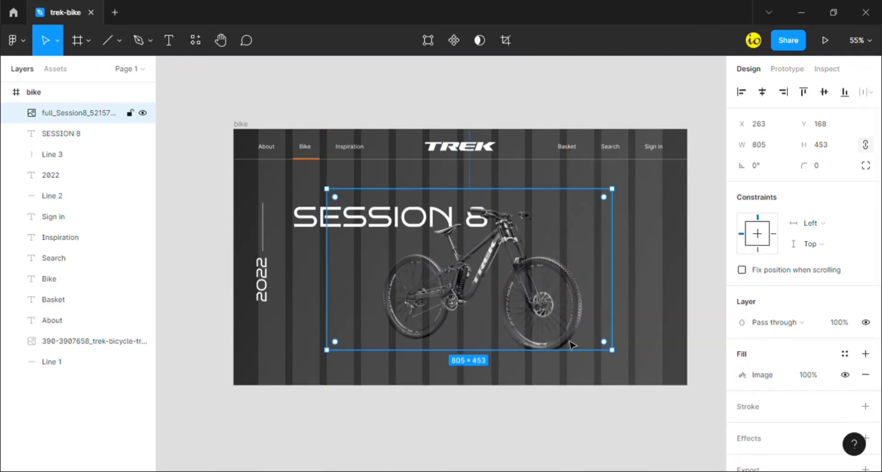
Resize the bike image to about 882 × 496 and place it at about X 243, Y 144.
drag(621, 360, 585, 329)
drag(620, 182, 643, 190)
drag(549, 262, 545, 266)
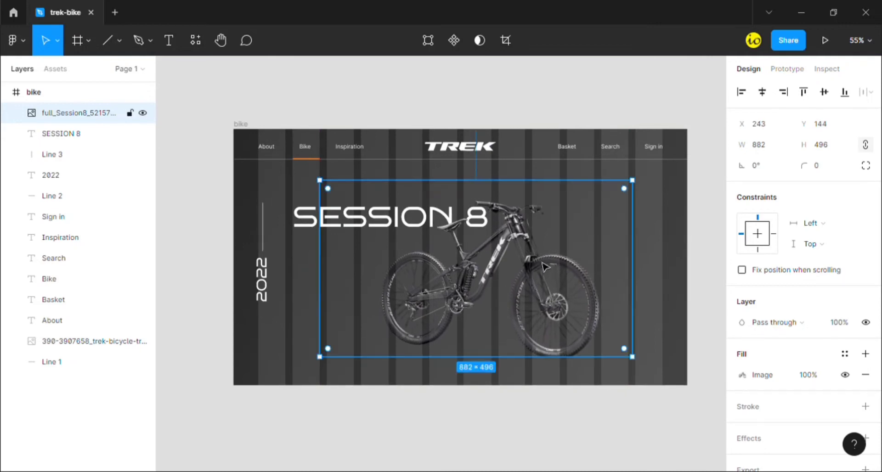
Duplicate the vertical 2022 label together with its line and place the copy beyond the bike's front wheel.
click(445, 395)
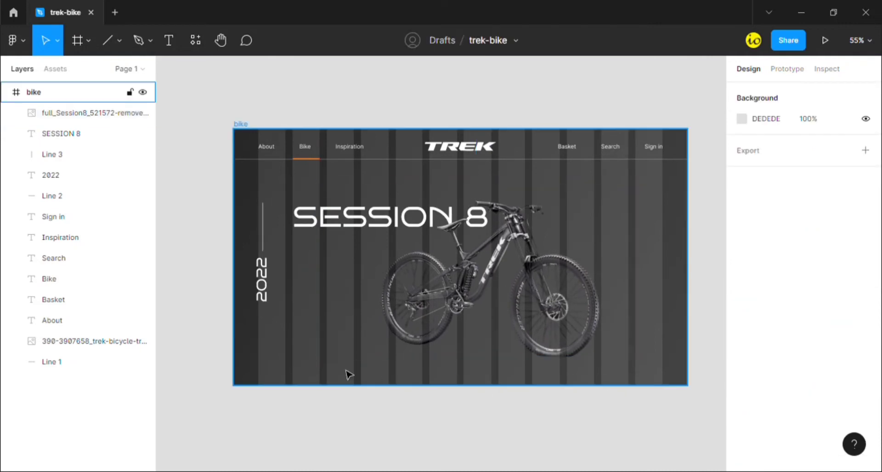
drag(256, 325, 279, 202)
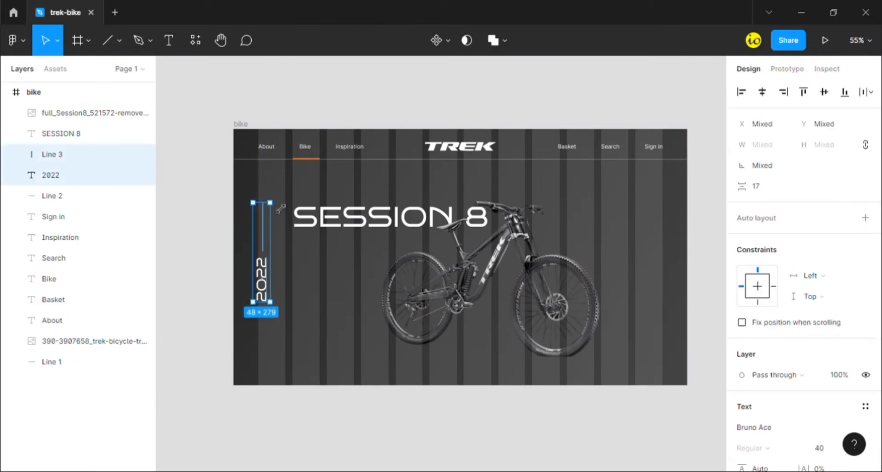
key(ctrl+d)
drag(278, 275, 564, 277)
drag(628, 273, 639, 274)
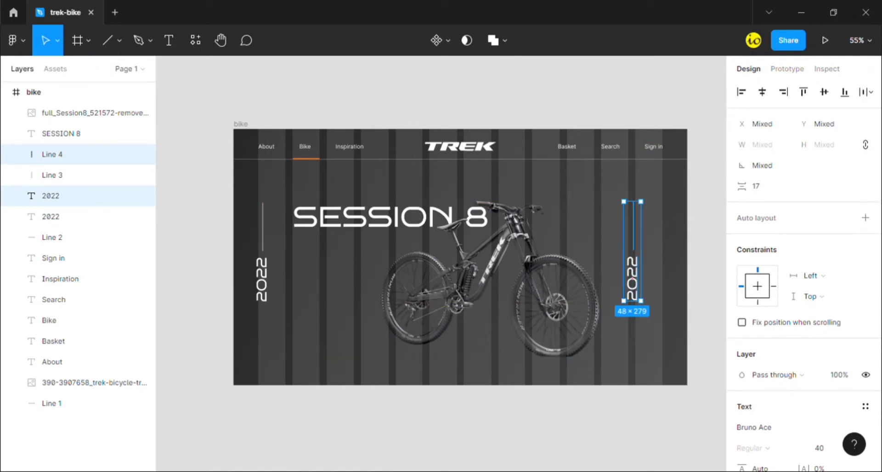
Change the duplicated label's text to 2021 and move the original 2022 label to Y 493.
scroll(690, 330, up, 5)
scroll(640, 302, up, 3)
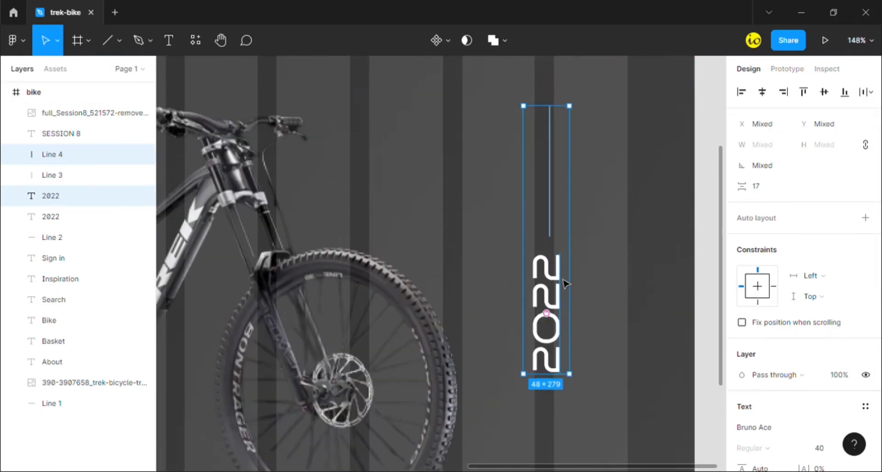
click(559, 272)
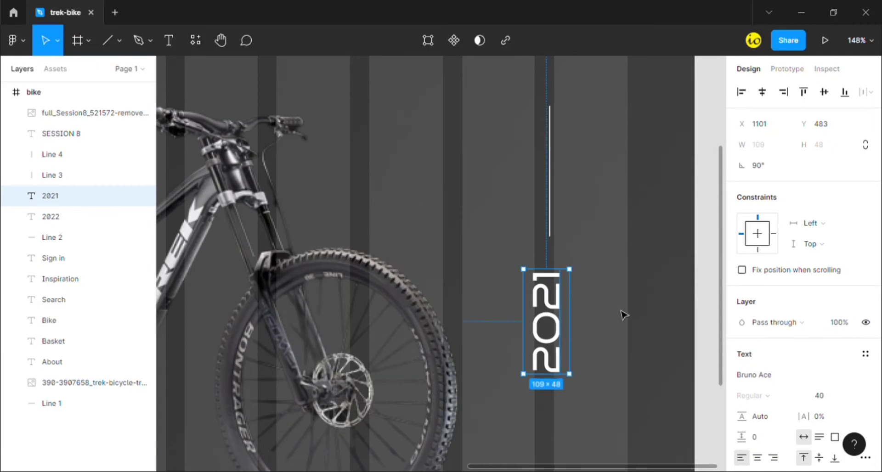
click(622, 313)
scroll(622, 313, down, 6)
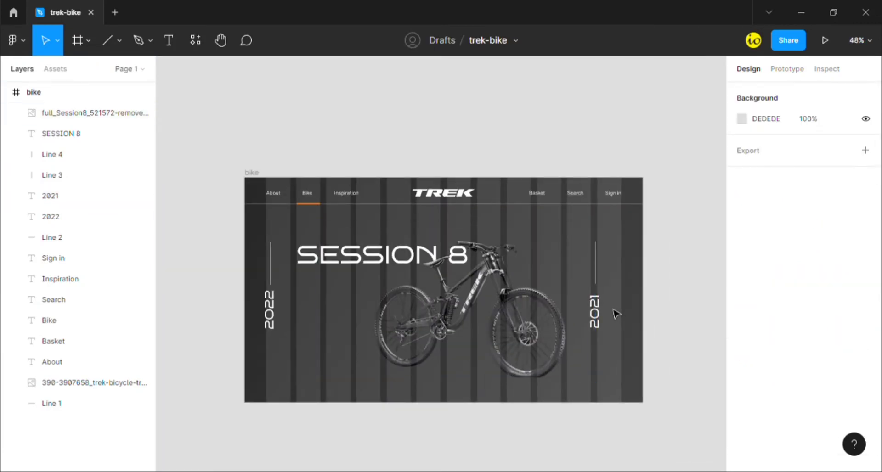
click(272, 325)
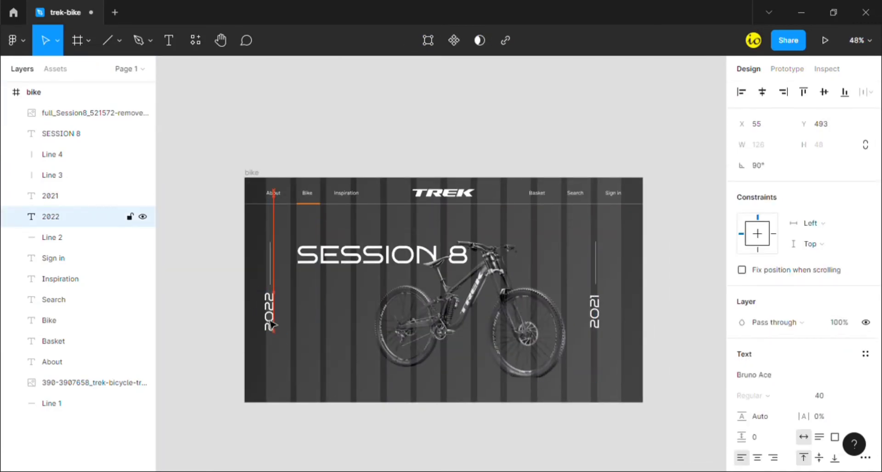
click(350, 395)
Draw a flat ellipse about 700 × 41 under the bike's wheels at X 370, Y 619, and send it to the back.
scroll(217, 187, down, 1)
click(119, 40)
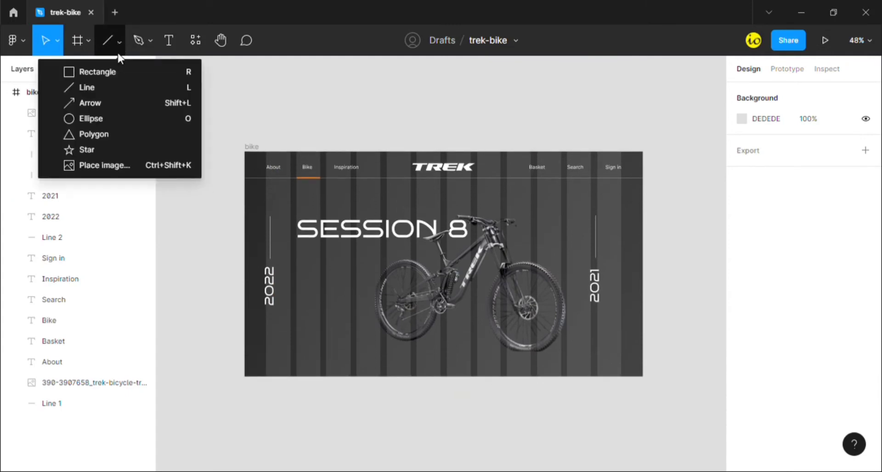
click(119, 120)
drag(361, 345, 577, 359)
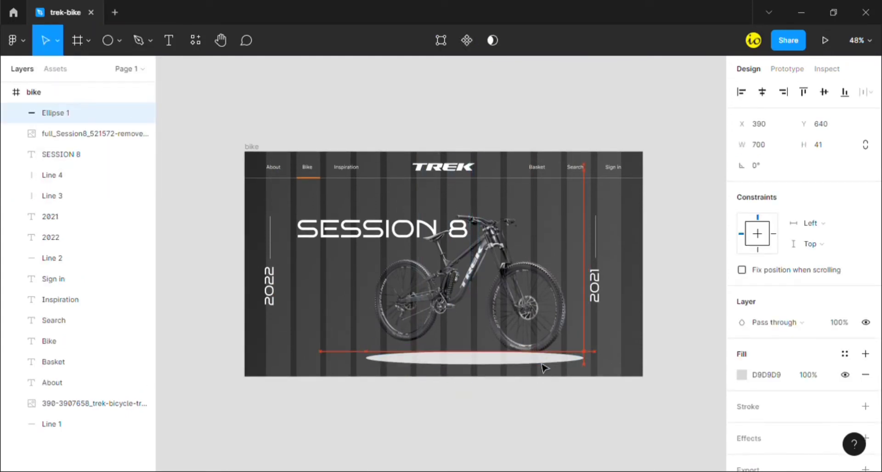
right_click(542, 363)
click(531, 381)
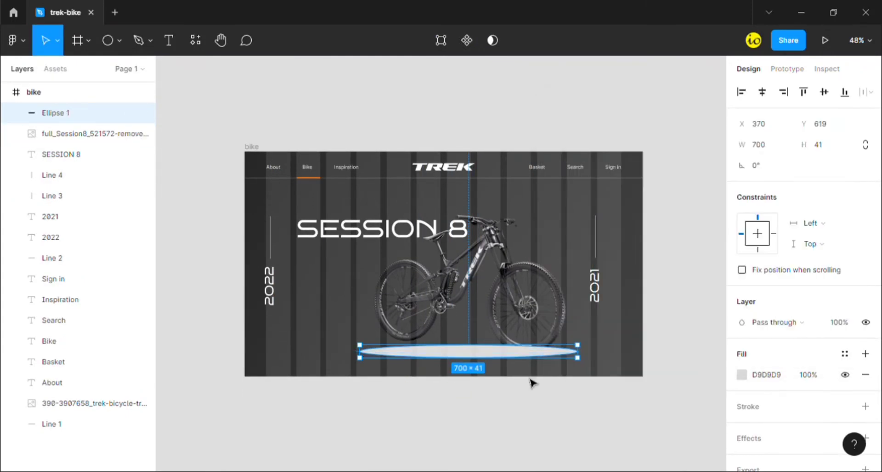
right_click(514, 357)
click(547, 207)
Set the ellipse's fill to FFFFFF at 10% opacity.
click(784, 373)
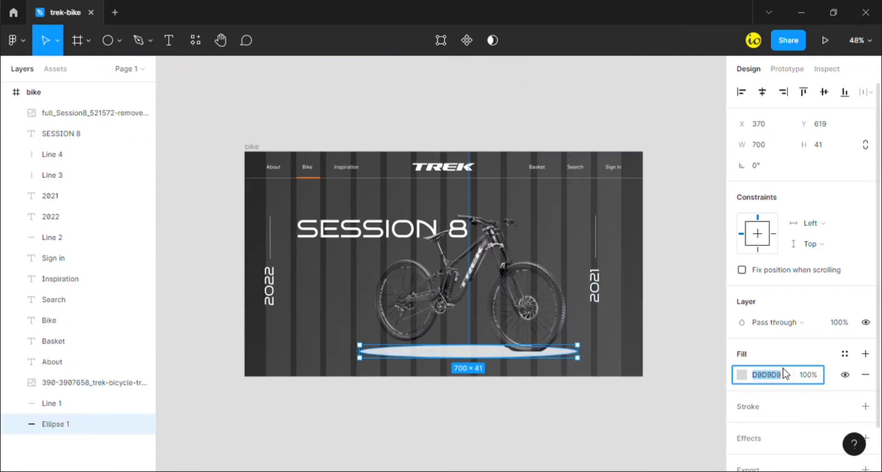
text(FFFFFF)
key(Return)
click(798, 375)
text(10)
key(Return)
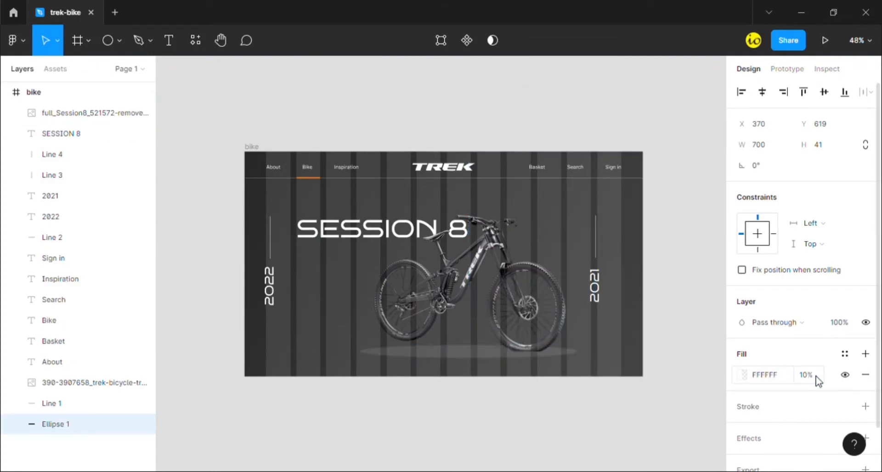
Add a layer blur effect of 20 to the ellipse.
scroll(820, 392, down, 1)
click(866, 391)
click(777, 411)
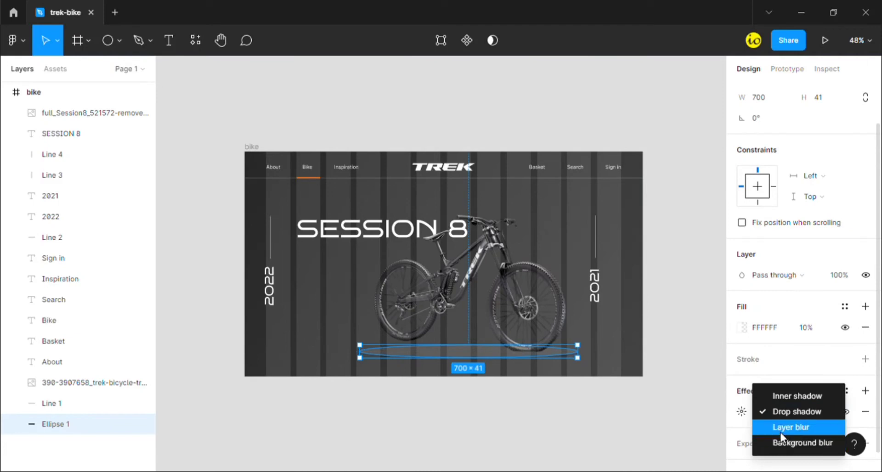
click(781, 429)
click(742, 412)
text(20)
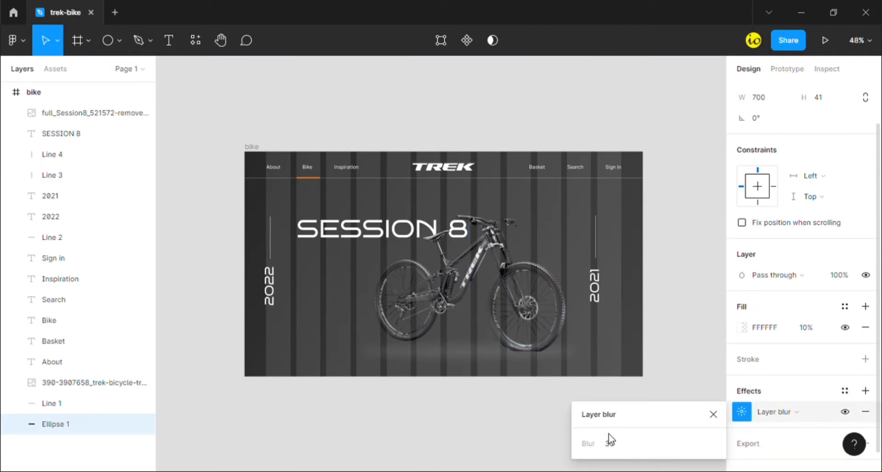
key(Return)
click(449, 388)
click(367, 349)
click(283, 355)
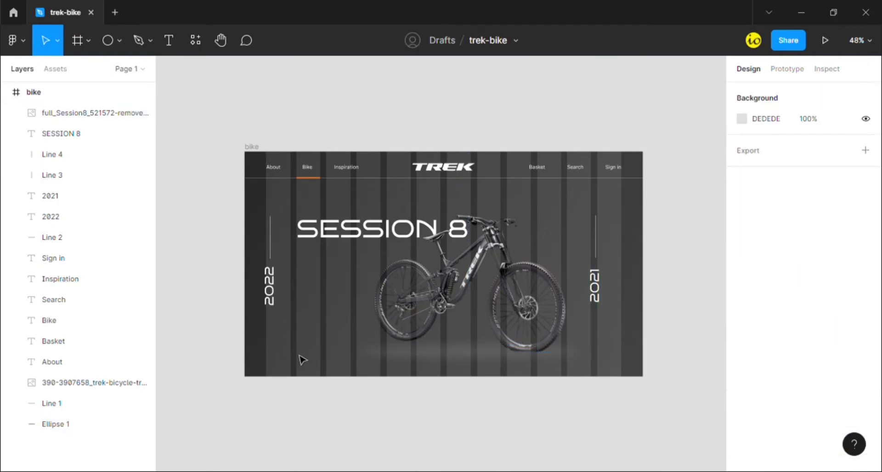
Nudge the bike image, SESSION 8 title, both year labels with their lines and the ellipse slightly upward together.
drag(341, 338, 602, 198)
drag(256, 365, 618, 212)
key(Up)
key(Up)
key(Up)
key(Up)
key(Up)
key(Up)
key(Up)
key(Up)
key(Up)
key(Up)
key(Up)
key(Up)
key(Up)
key(Up)
key(Up)
key(Up)
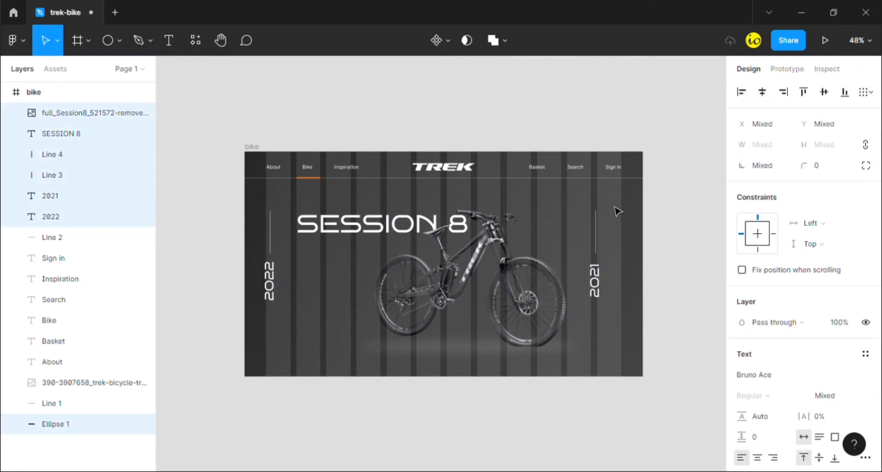
key(Up)
key(Up)
key(Up)
key(Up)
key(Up)
key(Up)
key(Up)
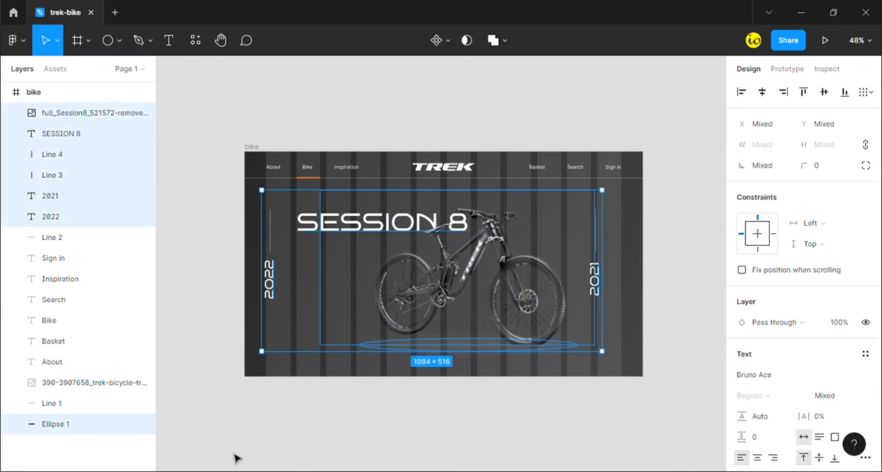
click(269, 429)
Add the text 01 below the 2022 label at X 111, Y 607, in Inter Regular size 12.
ctrl+scroll(267, 391, up, 5)
key(t)
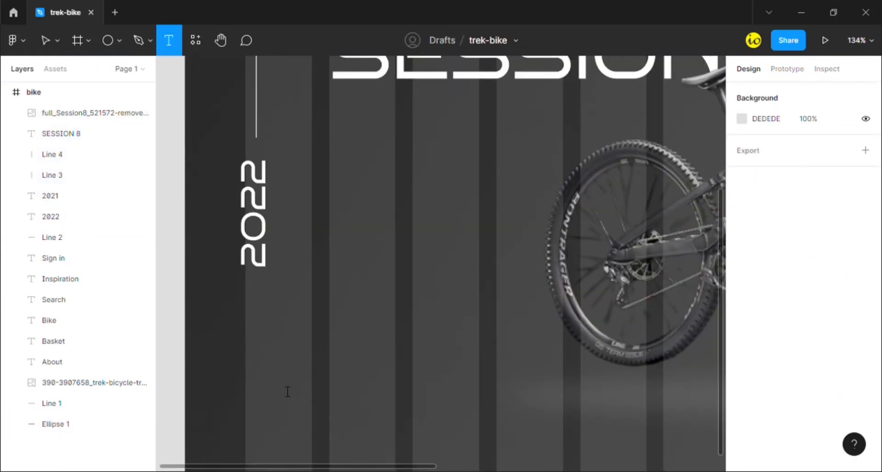
click(287, 391)
click(831, 397)
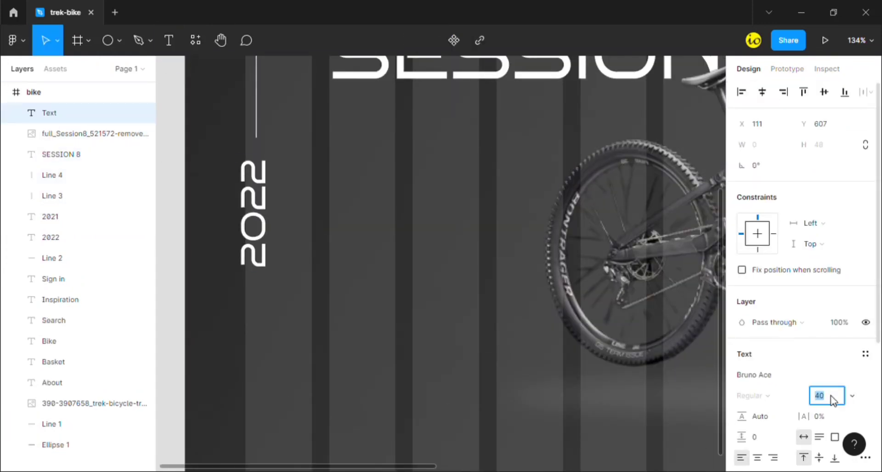
click(787, 380)
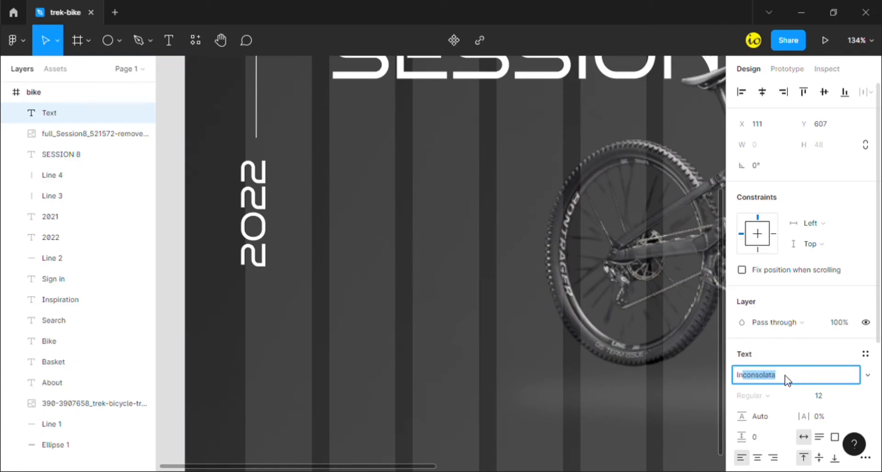
key(Return)
scroll(349, 399, down, 3)
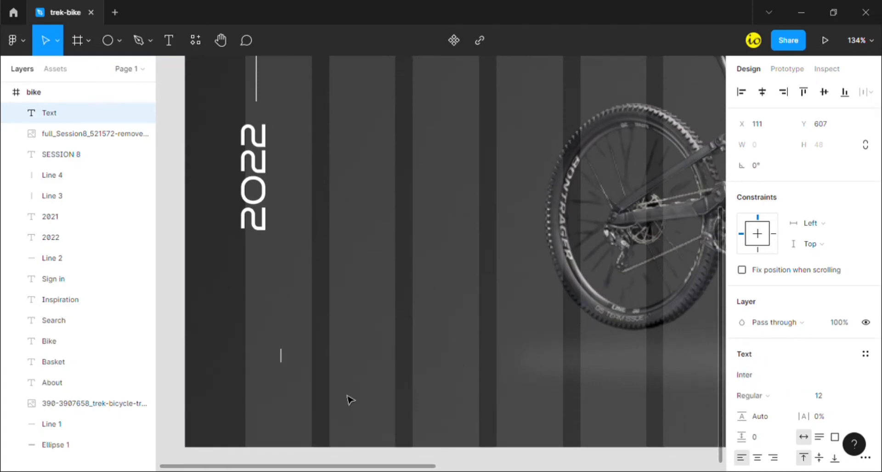
key(Escape)
Duplicate the 01 text, place the copy beside it at X 142 and change it to 02.
key(ctrl+d)
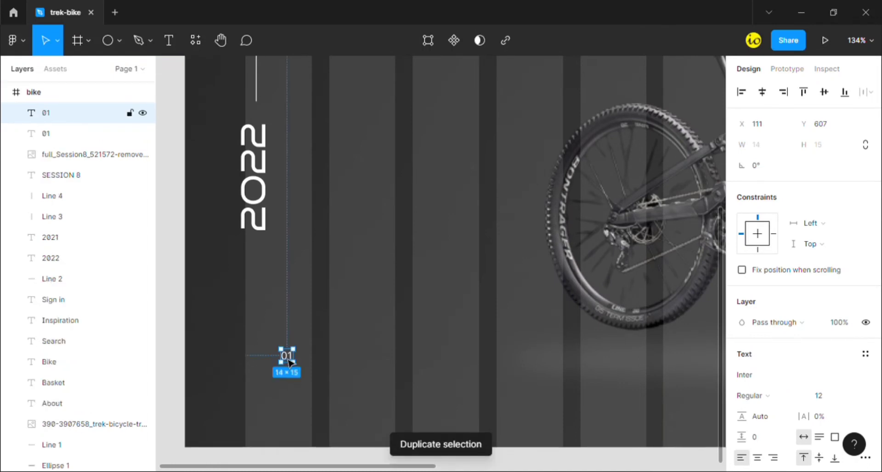
drag(291, 363, 317, 363)
key(Return)
scroll(294, 394, up, 5)
click(397, 282)
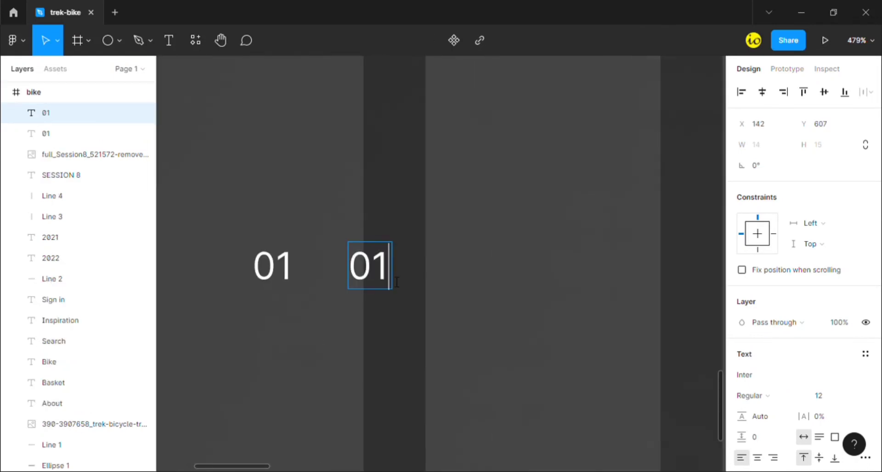
key(Escape)
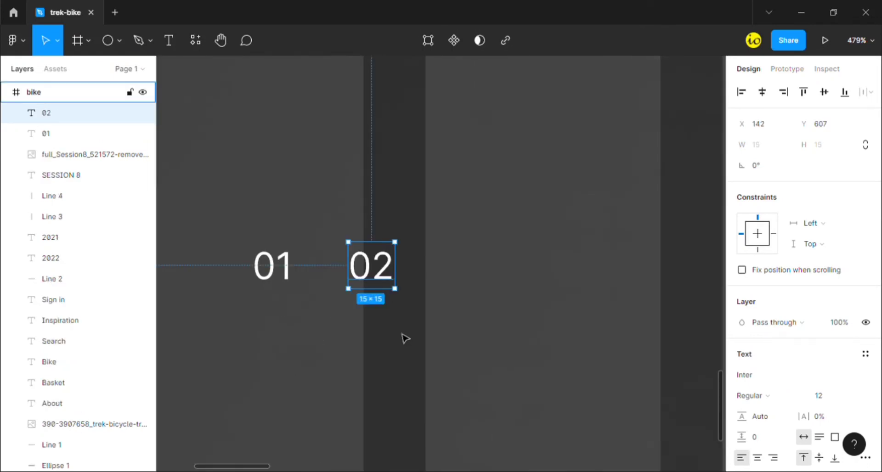
Make two more copies of the number text in the same row and change them to 03 and 04.
key(ctrl+d)
drag(395, 279, 599, 274)
double_click(494, 279)
text(3)
key(Escape)
key(ctrl+d)
double_click(600, 275)
text(4)
key(Escape)
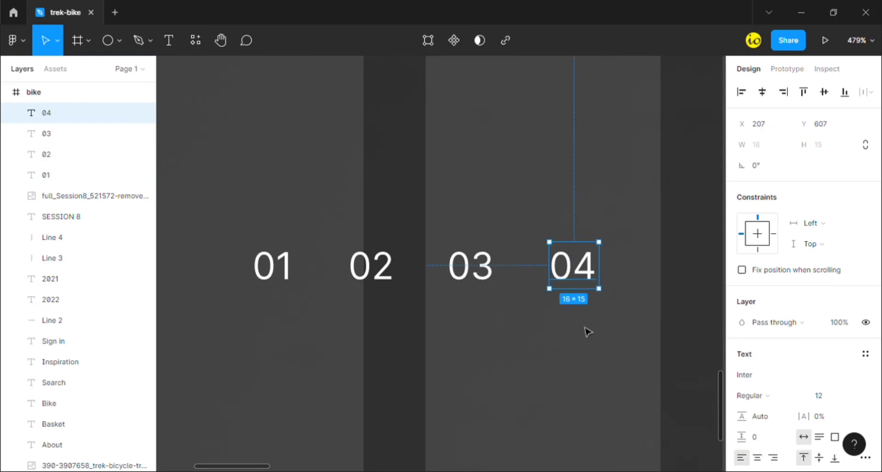
Space the four numbers 30 apart and move them to the start of the first grid column at Y 664.
scroll(583, 340, down, 3)
scroll(593, 328, down, 3)
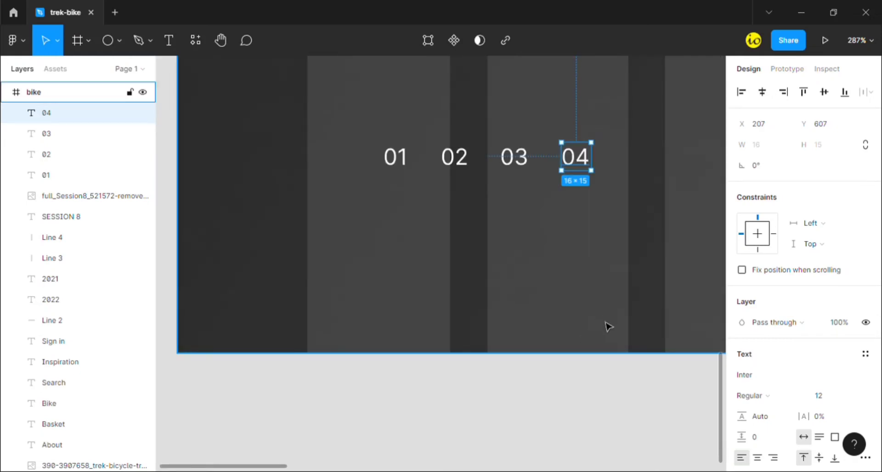
drag(372, 195, 601, 155)
click(771, 189)
text(3)
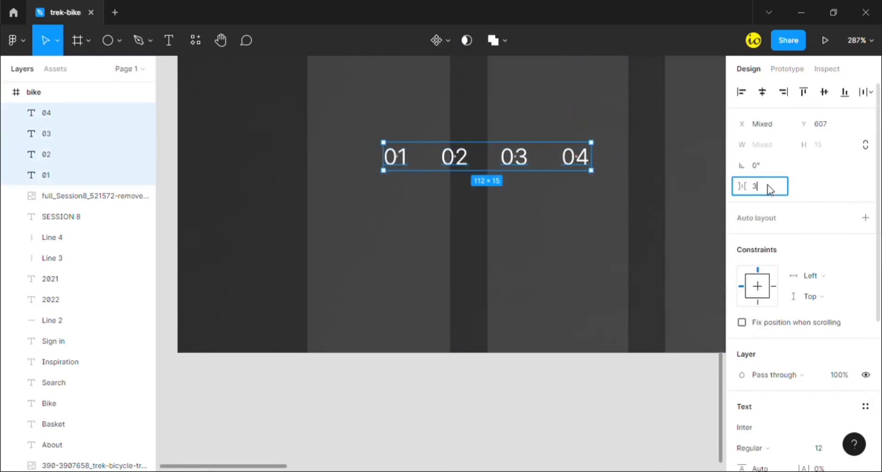
text(0)
key(Return)
drag(540, 165, 464, 272)
scroll(467, 271, down, 8)
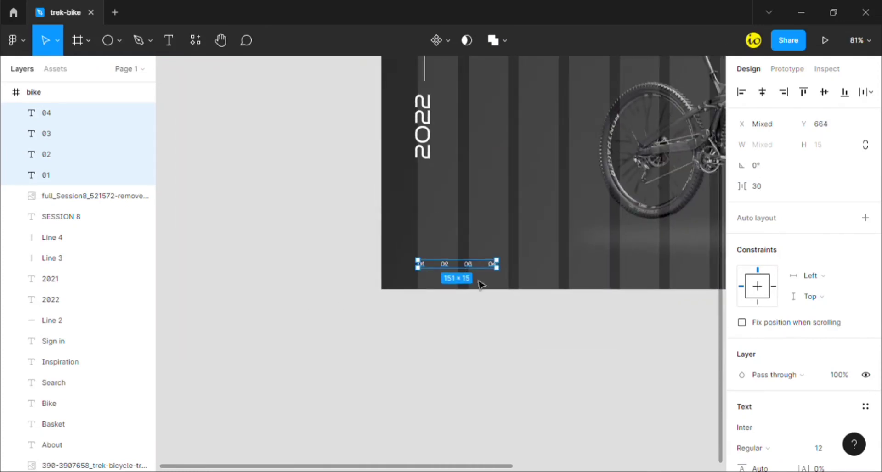
Set the horizontal spacing between the four numbers to 40.
click(774, 191)
text(40)
key(Return)
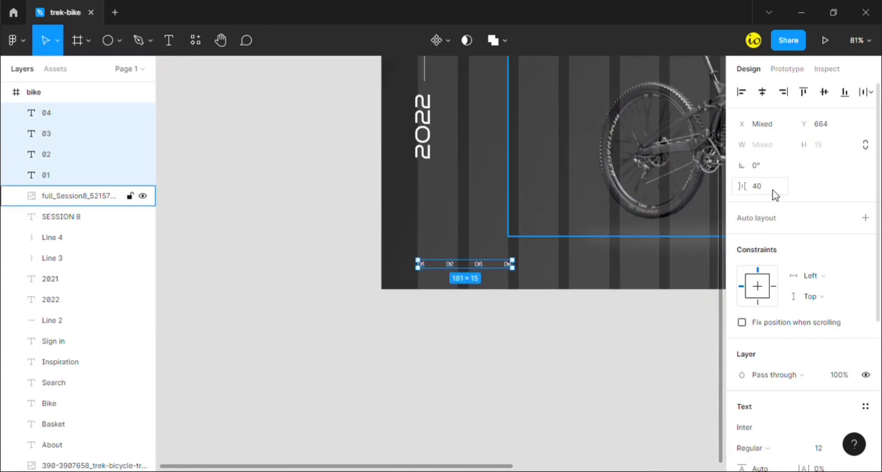
scroll(528, 309, up, 6)
click(271, 260)
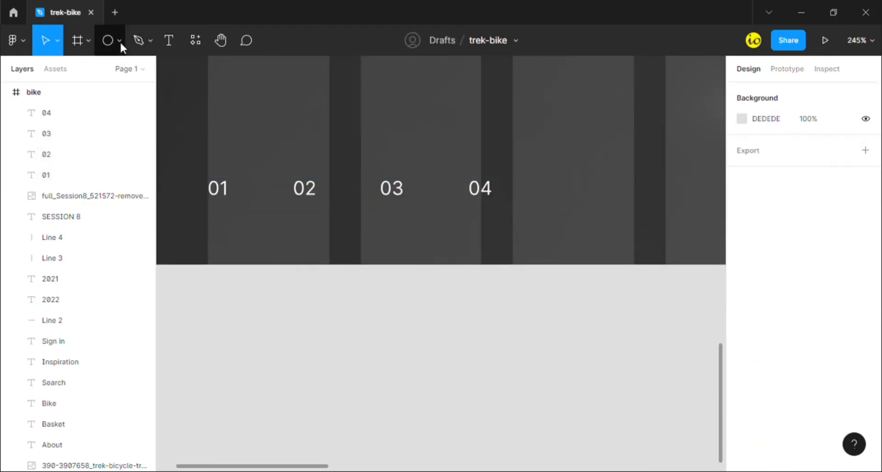
Draw a rectangle about 23 × 20 over the number 02 and set its corner radius to 5.
click(119, 40)
click(118, 72)
scroll(243, 184, up, 3)
mouse_move(322, 224)
mouse_down()
mouse_move(380, 178)
mouse_move(355, 194)
mouse_up()
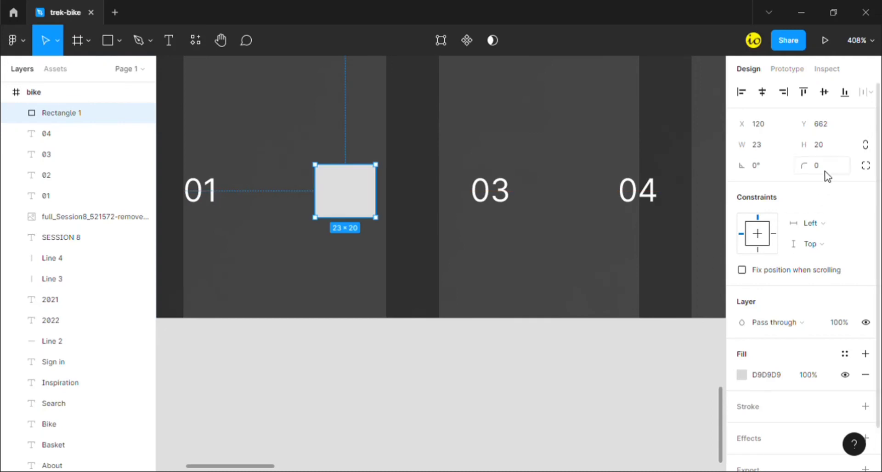
click(825, 171)
text(10)
key(Return)
text(3)
key(Return)
Bring the 02 text in front of the rounded rectangle and lower the opacity of the rectangle's fill.
click(69, 176)
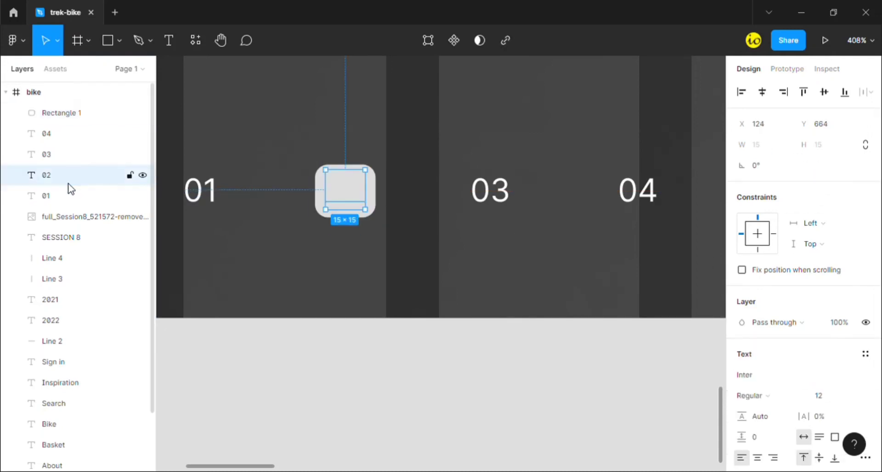
right_click(67, 176)
click(118, 191)
key(Tab)
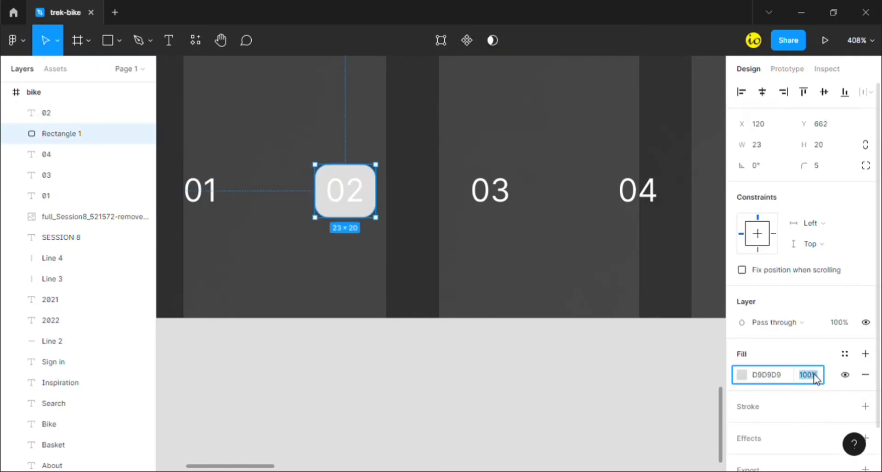
click(520, 345)
scroll(416, 294, down, 6)
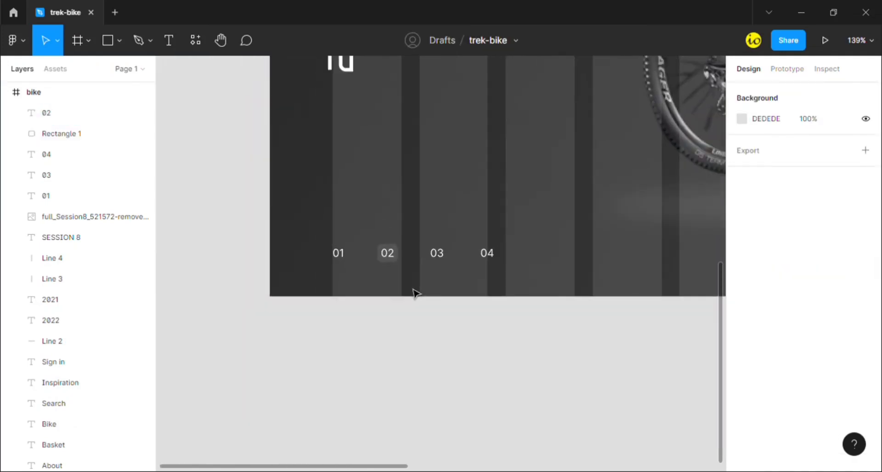
Lower the fill opacity of the inactive pagination numbers 01, 03 and 04.
click(338, 268)
click(347, 277)
click(75, 197)
shift+click(76, 155)
scroll(833, 408, down, 5)
click(811, 327)
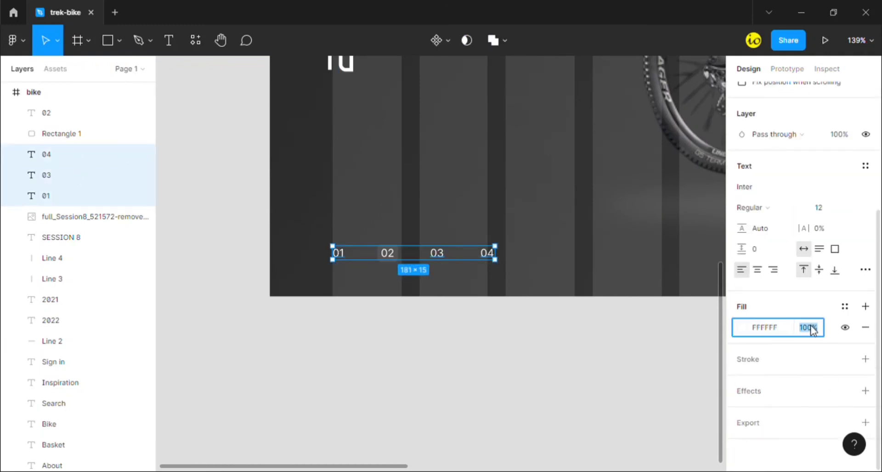
click(616, 282)
Duplicate the SESSION 8 title and move the copy along the same line to X 960, beyond the bike's handlebars.
scroll(616, 281, down, 3)
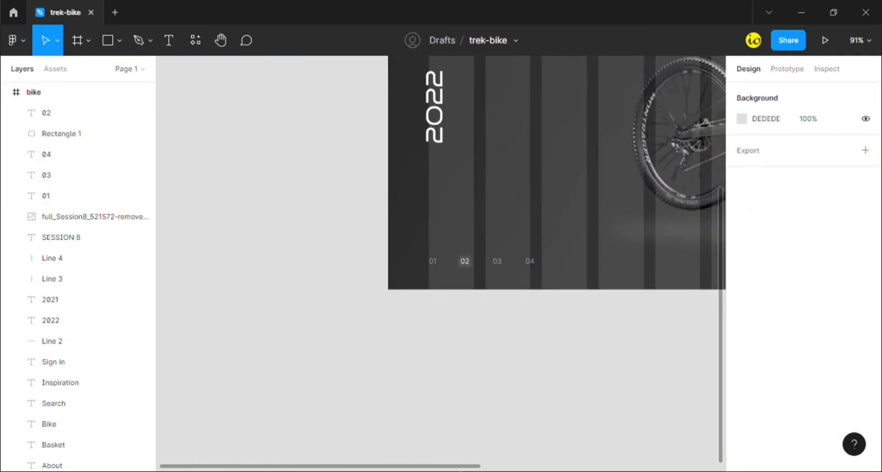
scroll(532, 460, right, 10)
scroll(634, 350, down, 3)
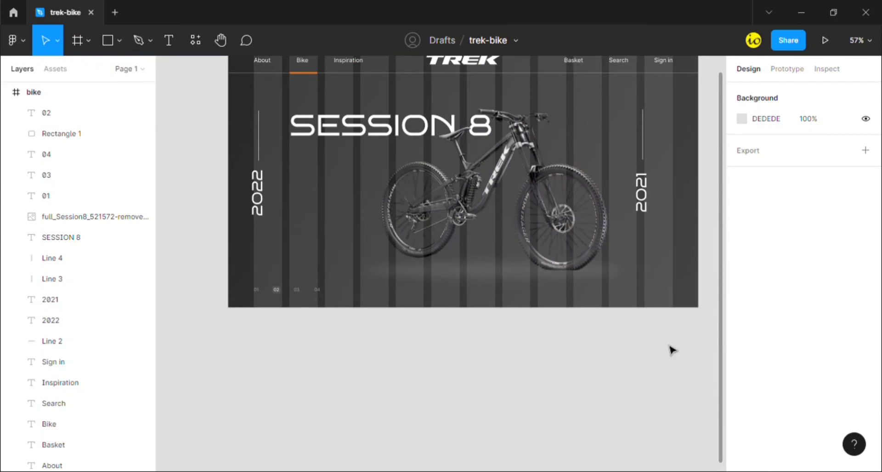
scroll(672, 350, up, 3)
click(216, 234)
key(ctrl+d)
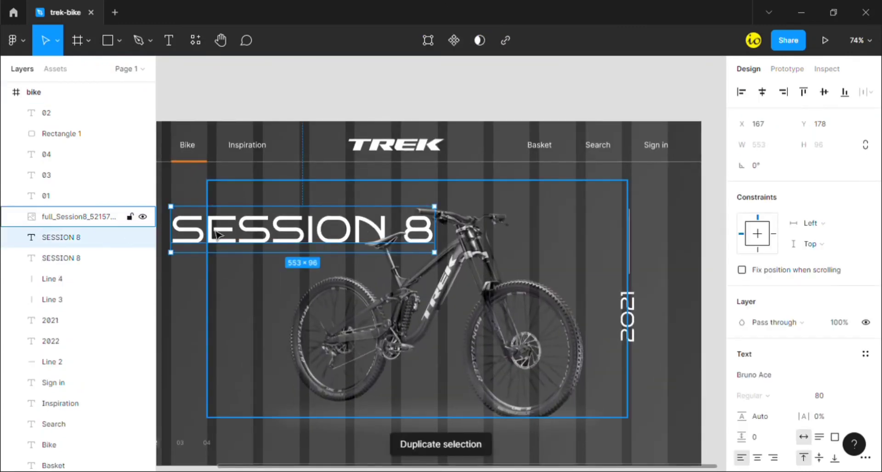
drag(216, 234, 593, 232)
Replace the text of the duplicated SESSION 8 title with a capital D.
double_click(593, 232)
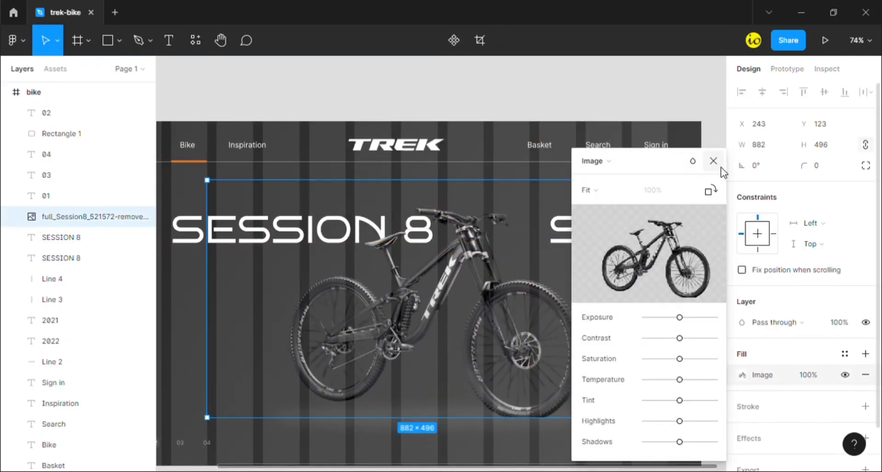
double_click(687, 229)
text(d)
key(BackSpace)
text(D)
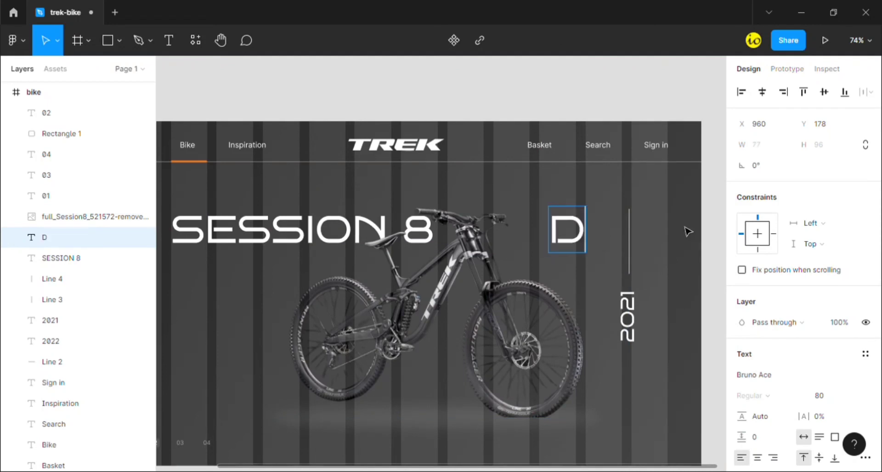
Lock the bike image and move the D to X 1213 so the frame's right edge cuts it off.
click(607, 244)
key(ctrl+shift+l)
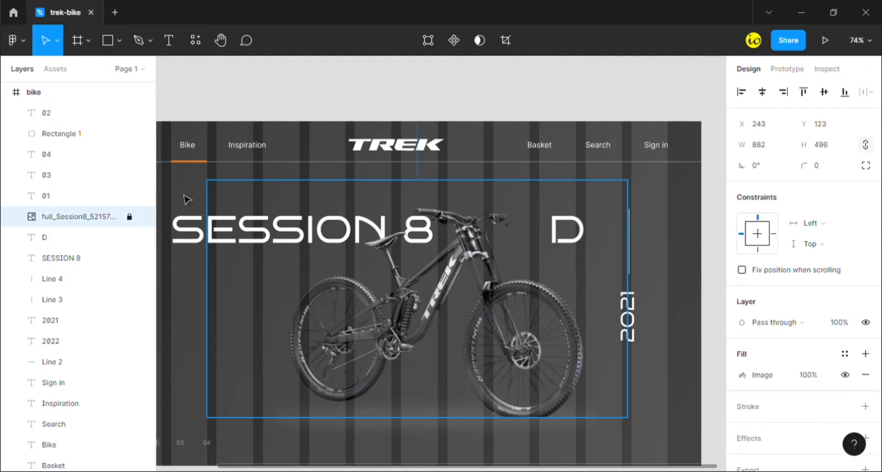
click(594, 242)
drag(593, 240, 700, 239)
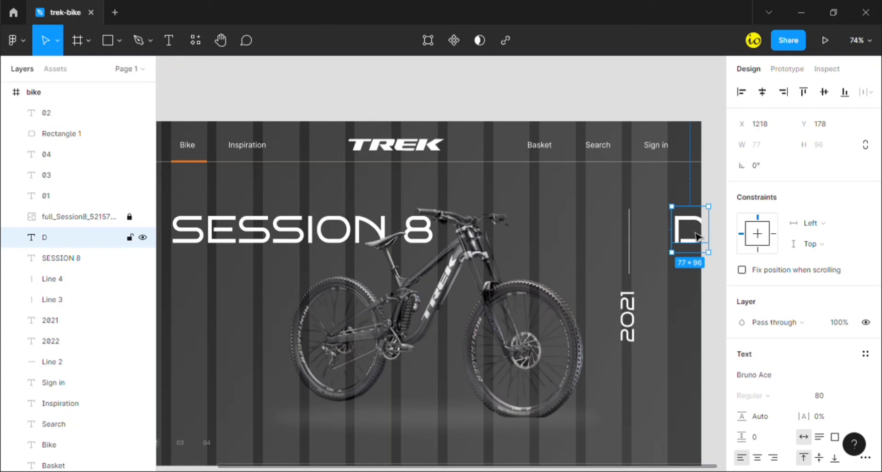
drag(698, 238, 697, 237)
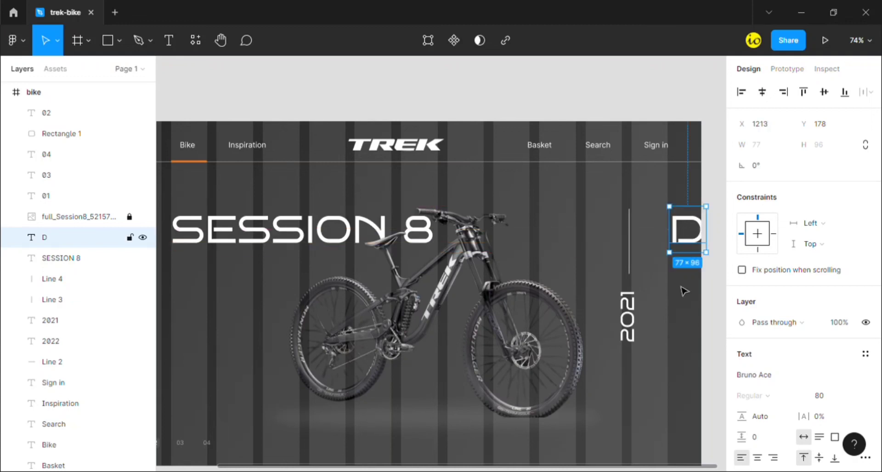
key(Escape)
Paste the two arrow images and place them below the 2021 label near the frame's bottom edge.
scroll(646, 360, down, 4)
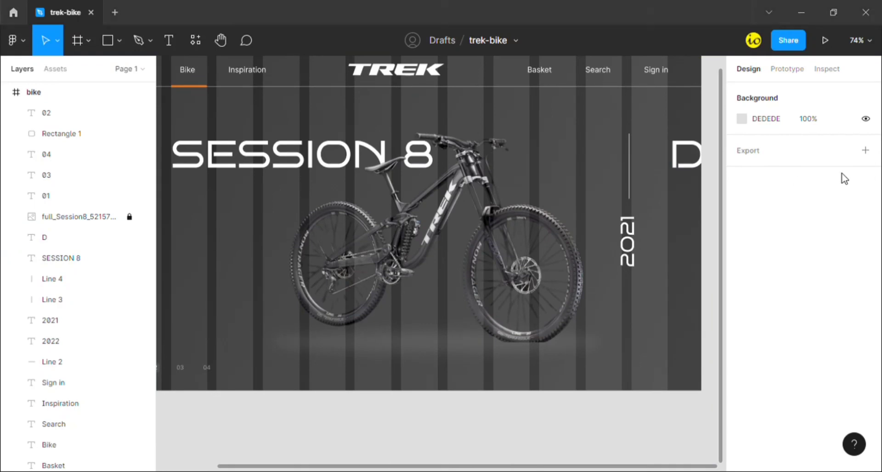
key(ctrl+v)
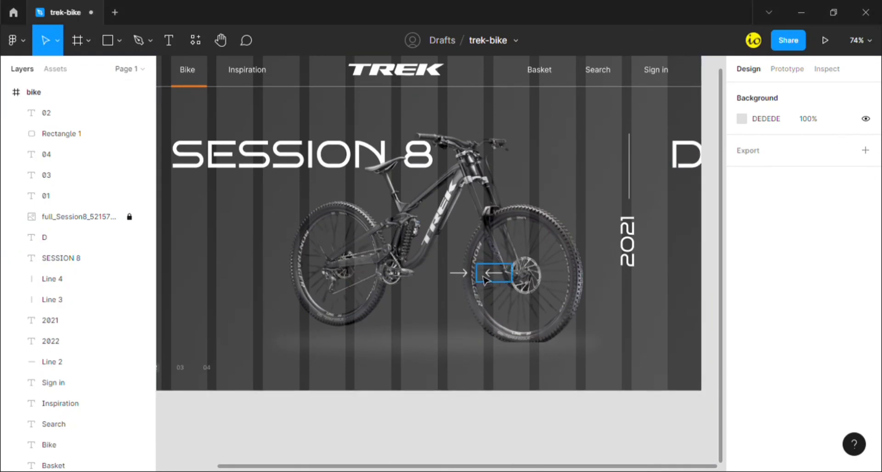
drag(504, 281, 652, 365)
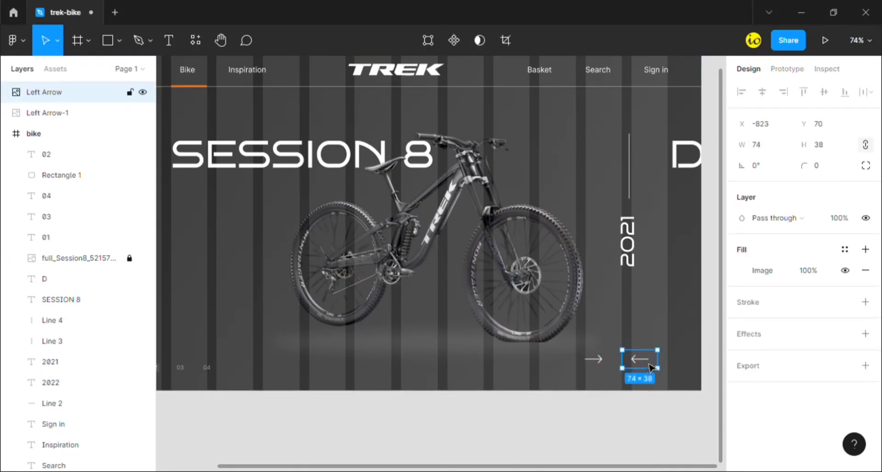
Swap the two arrows so they point outward, enlarge each to 102 × 50 and space them 11 apart.
double_click(595, 360)
key(Escape)
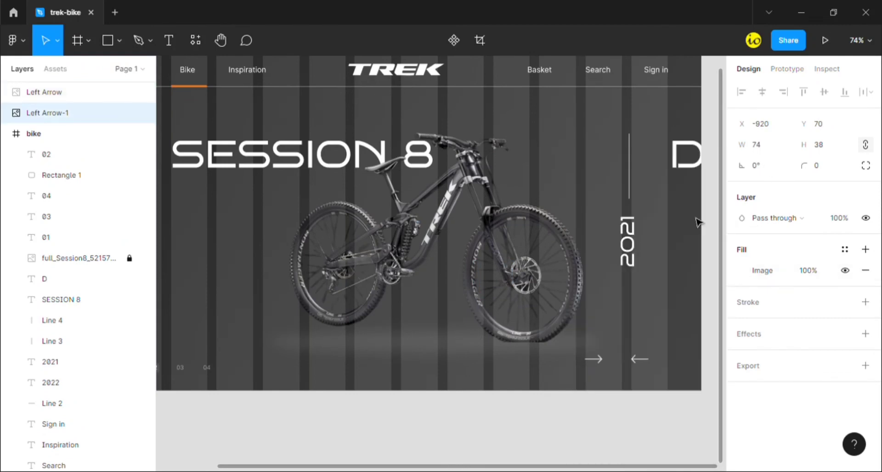
drag(595, 360, 685, 366)
drag(621, 385, 655, 370)
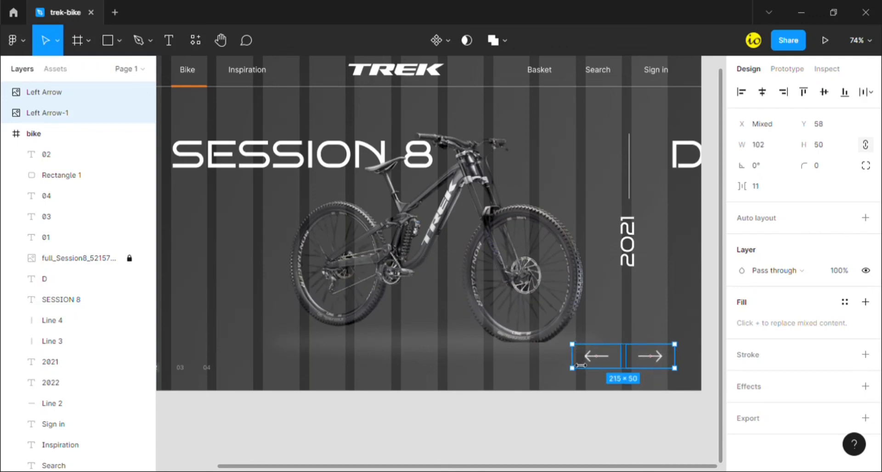
click(600, 384)
scroll(579, 394, down, 5)
drag(577, 394, 592, 361)
click(583, 375)
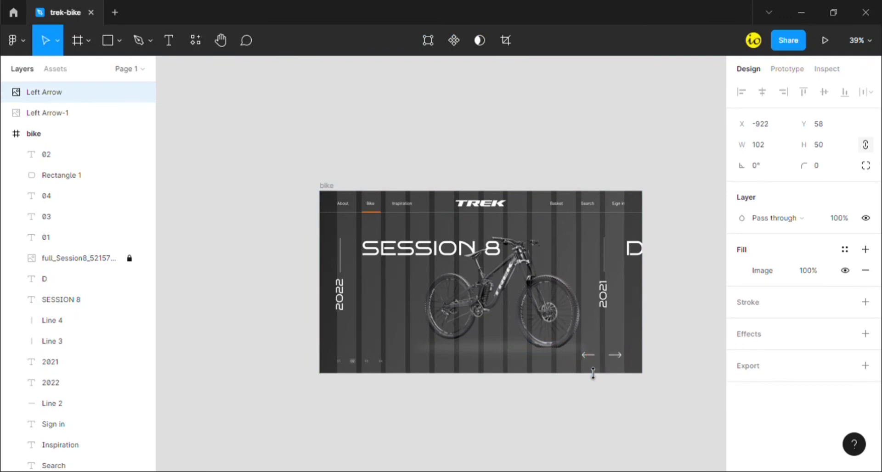
click(558, 416)
Hide the column layout grid of the bike frame.
scroll(591, 417, up, 4)
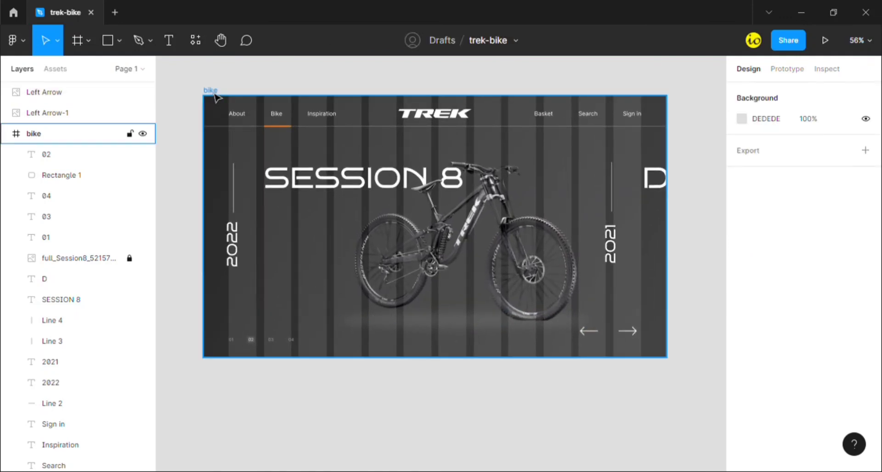
click(34, 134)
click(847, 289)
click(536, 407)
scroll(438, 386, up, 1)
scroll(438, 386, up, 1)
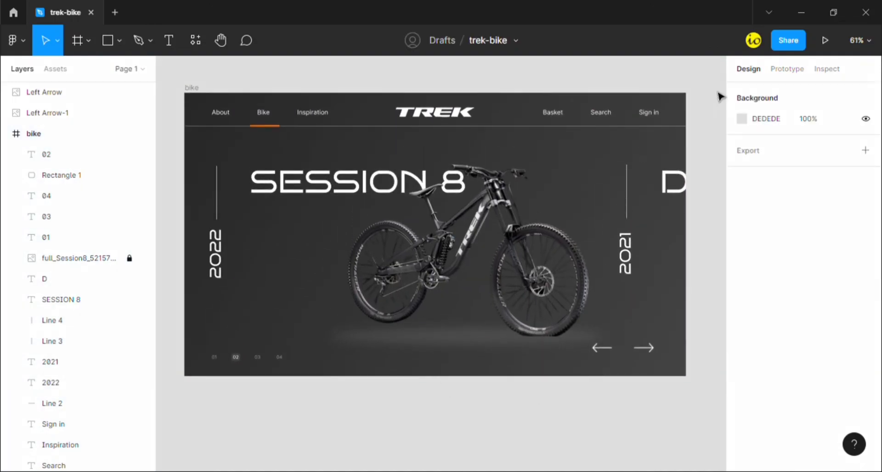